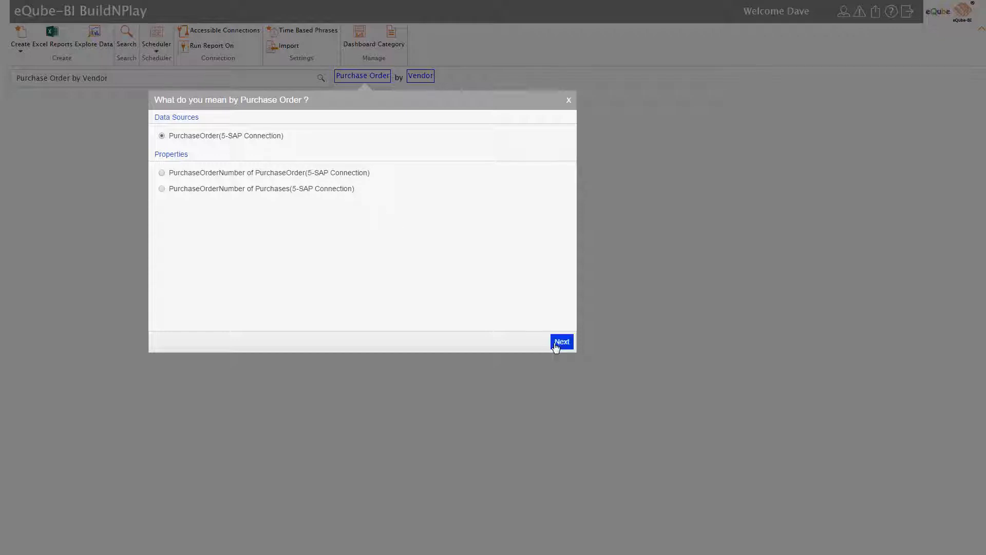
Step: Interpret Purchase Order as the PurchaseOrder data source and Vendor as the Vendor data source, both from 5-SAP Connection
{"action": "left_click", "coordinate": [555, 347]}
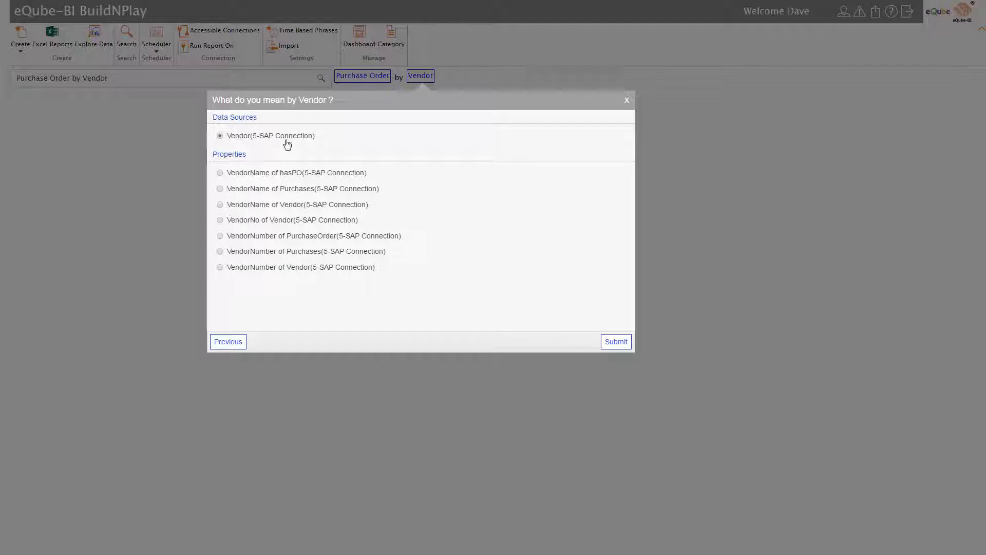
{"action": "left_click", "coordinate": [616, 347]}
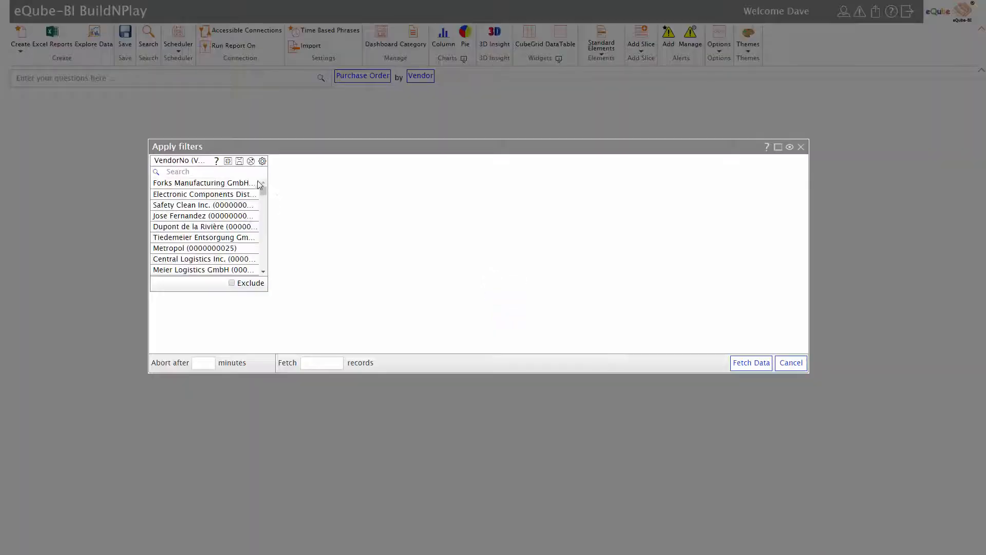
Step: Filter VendorNo to the wanted vendors, including TRIMET Aluminium SE, and fetch the data
{"action": "left_click", "coordinate": [255, 172]}
{"action": "type", "text": "parmesh"}
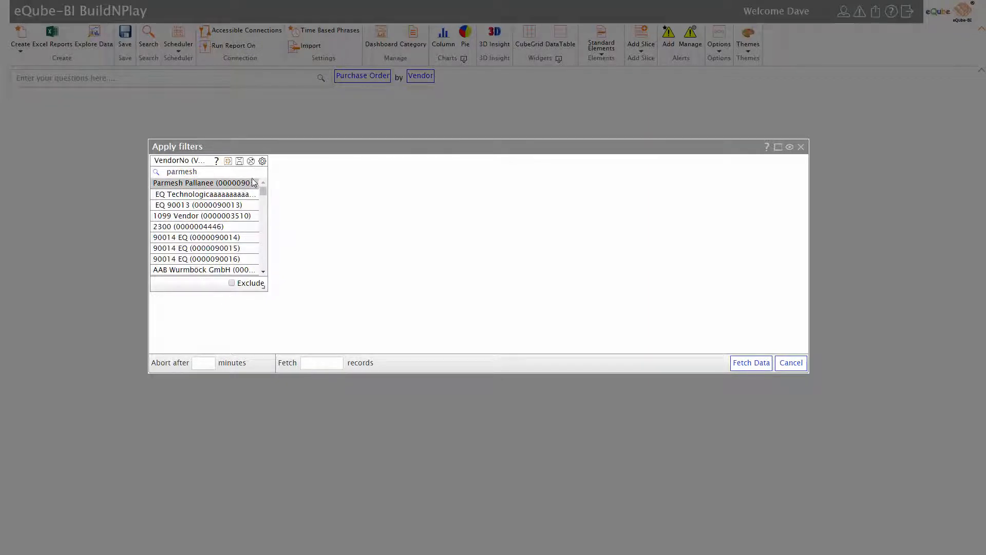
{"action": "left_click", "coordinate": [254, 184]}
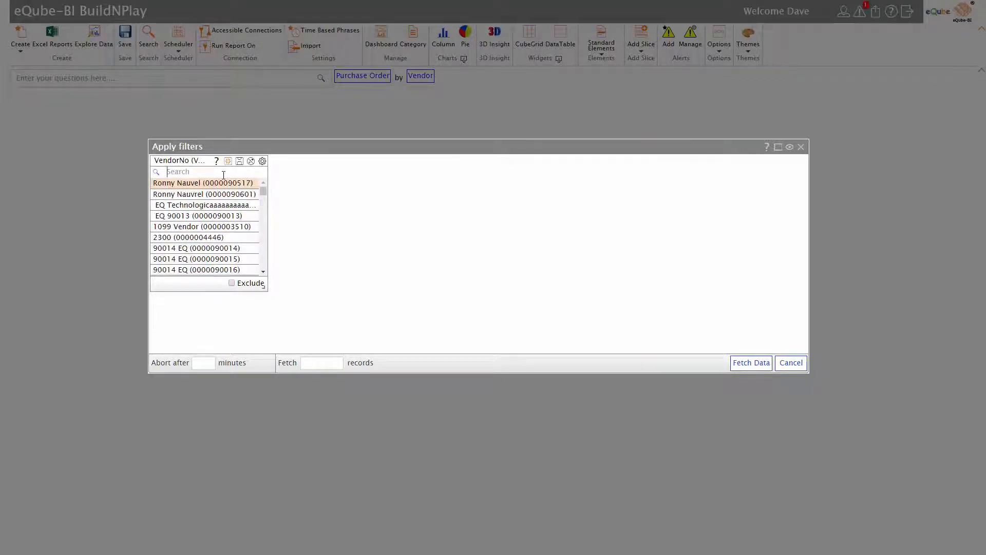
{"action": "type", "text": "trimet"}
{"action": "left_click", "coordinate": [751, 363]}
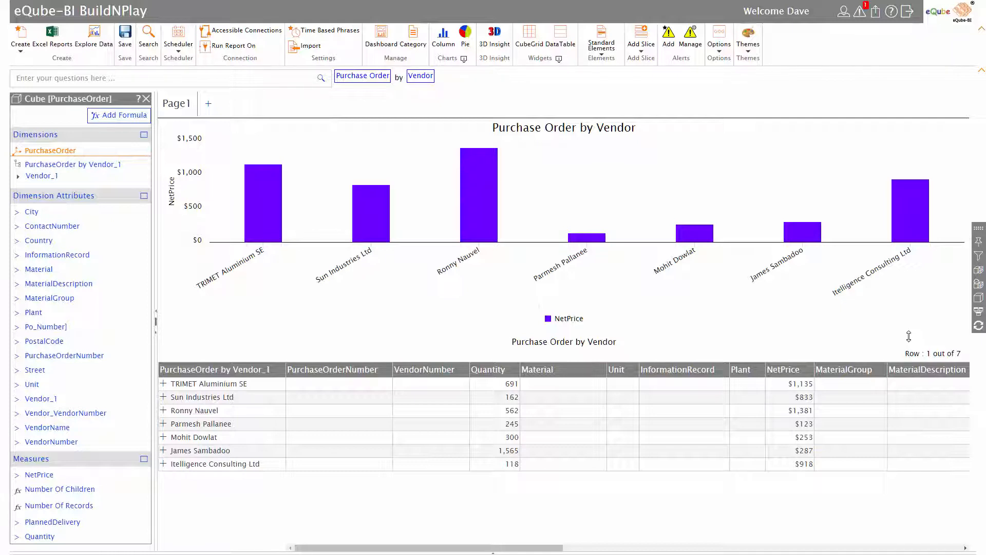
Step: Add a ring chart beside the Purchase Order by Vendor column chart
{"action": "left_click", "coordinate": [464, 59]}
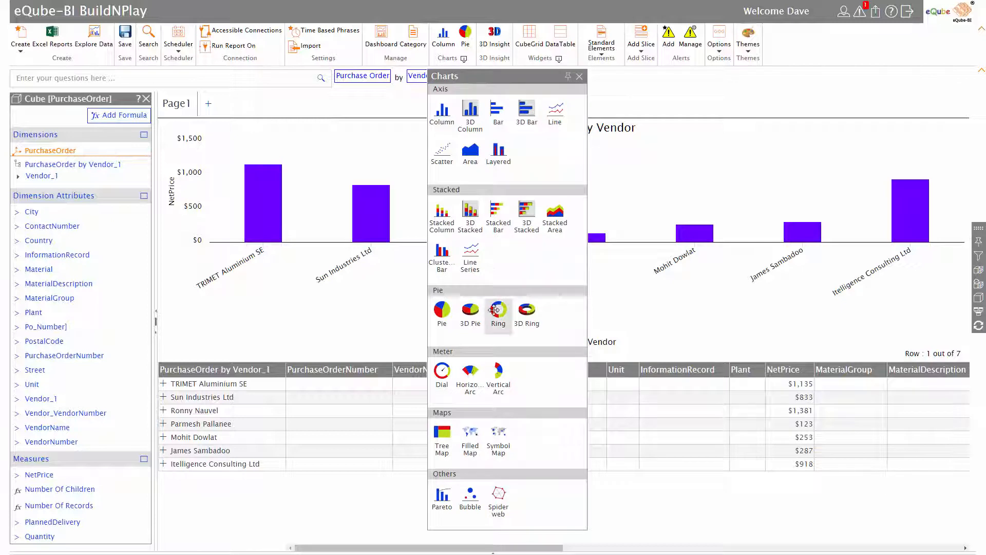
{"action": "left_click", "coordinate": [661, 218]}
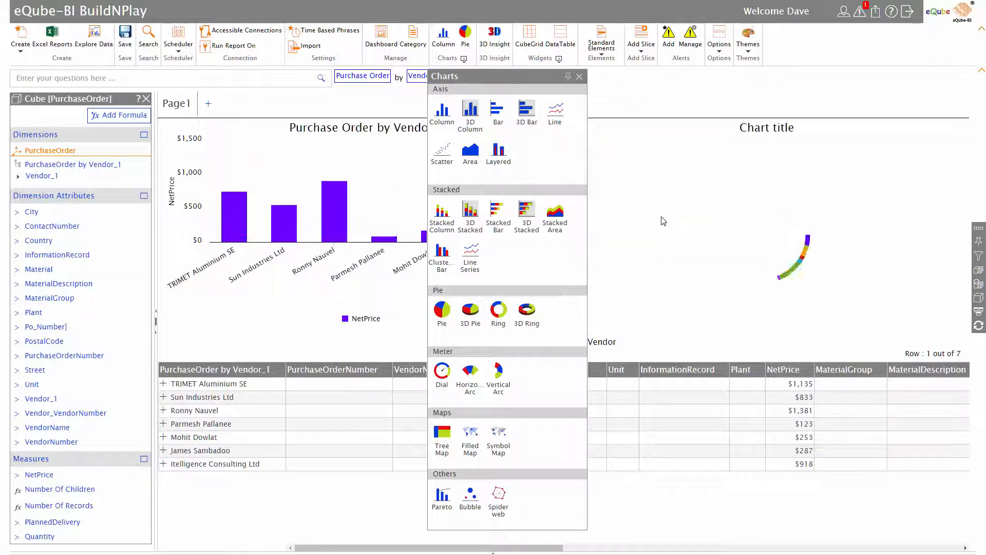
{"action": "left_click", "coordinate": [579, 77]}
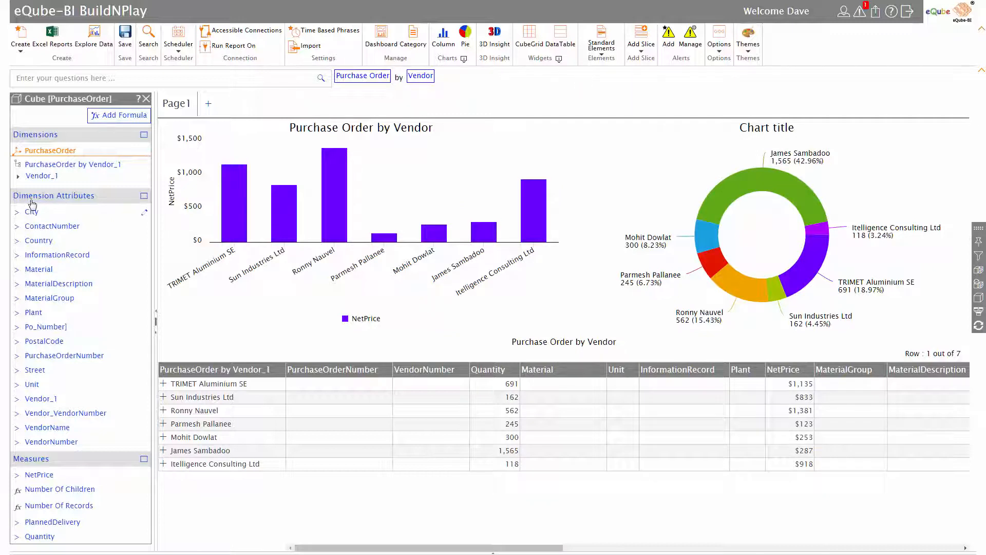
Step: Create a PurchaseOrder By City dimension from the City attribute and apply it to the ring chart
{"action": "left_click_drag", "start_coordinate": [32, 204], "coordinate": [35, 151]}
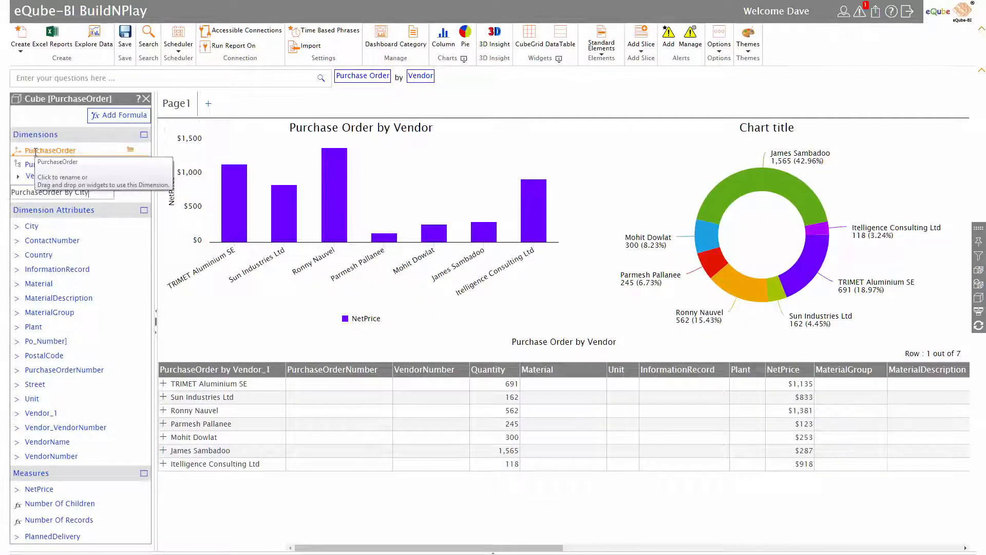
{"action": "key", "text": "Return"}
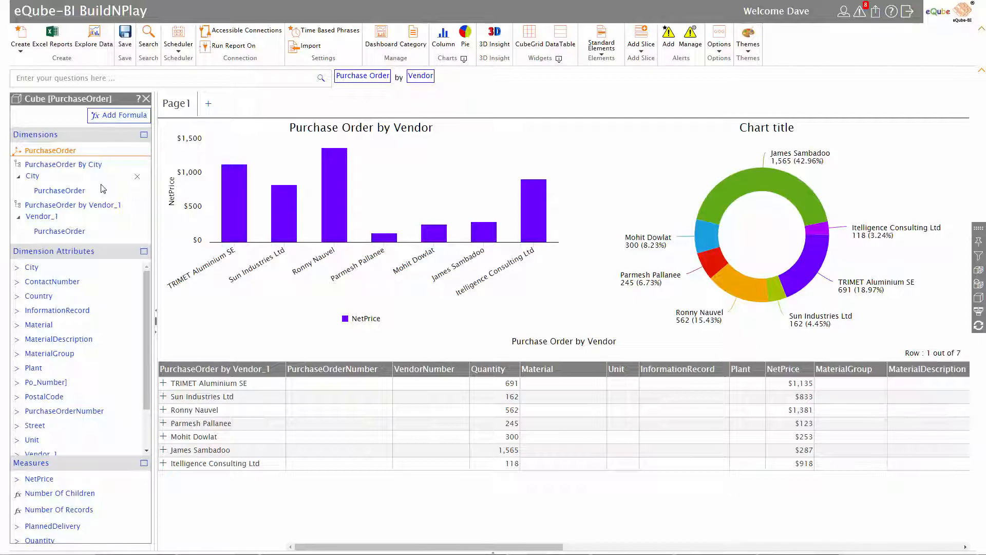
{"action": "left_click_drag", "start_coordinate": [98, 165], "coordinate": [683, 222]}
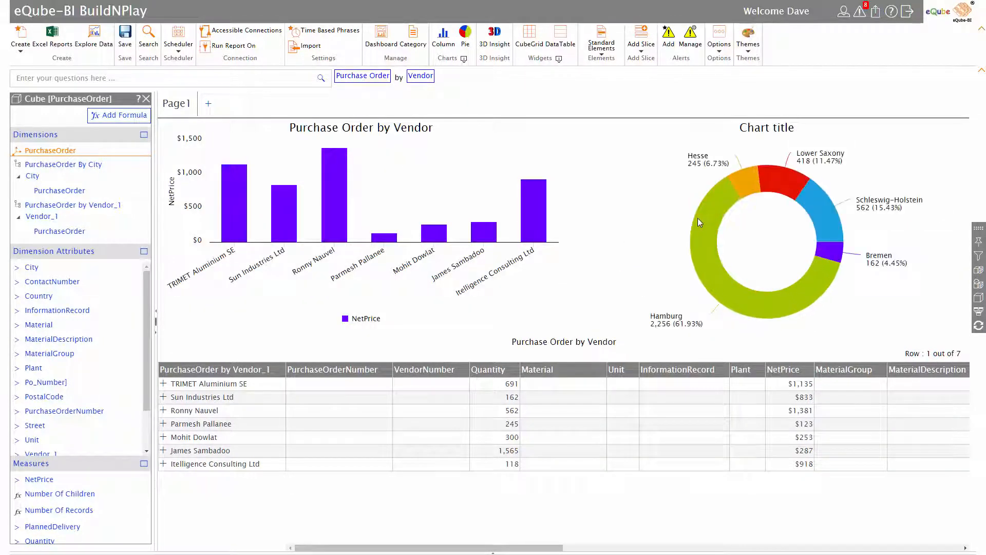
{"action": "mouse_move", "coordinate": [698, 220]}
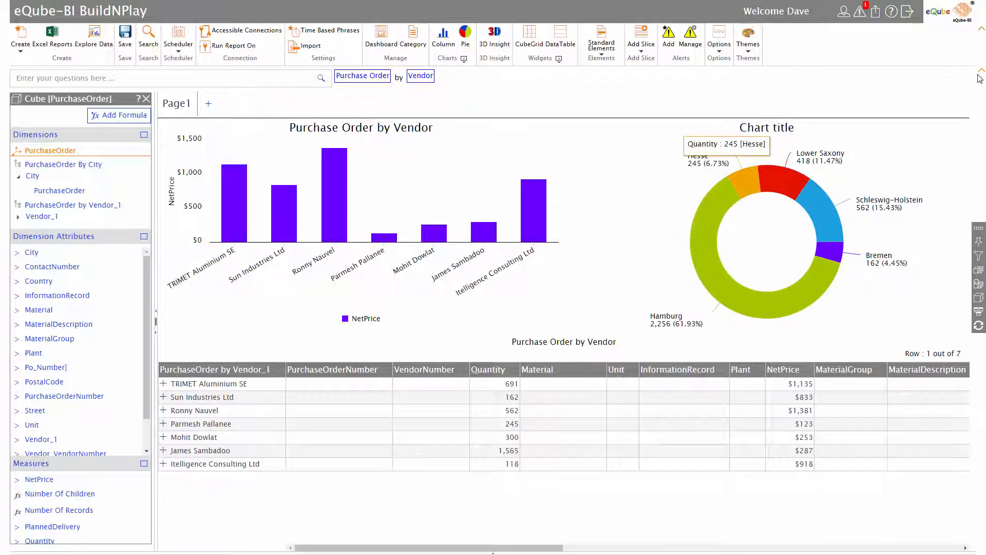
Step: Hide the question bar and apply the built-in Blue Trance theme to the dashboard
{"action": "left_click", "coordinate": [980, 72]}
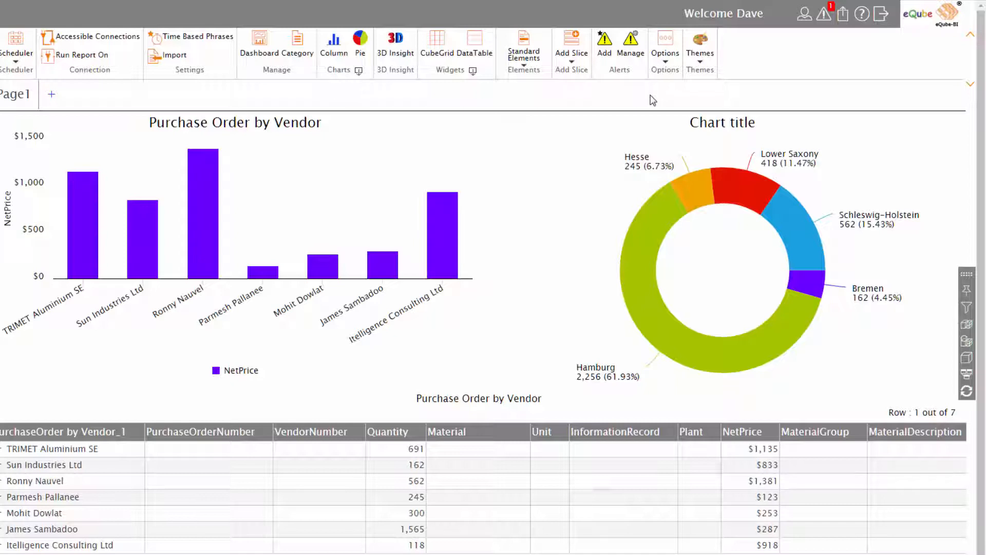
{"action": "left_click", "coordinate": [700, 49]}
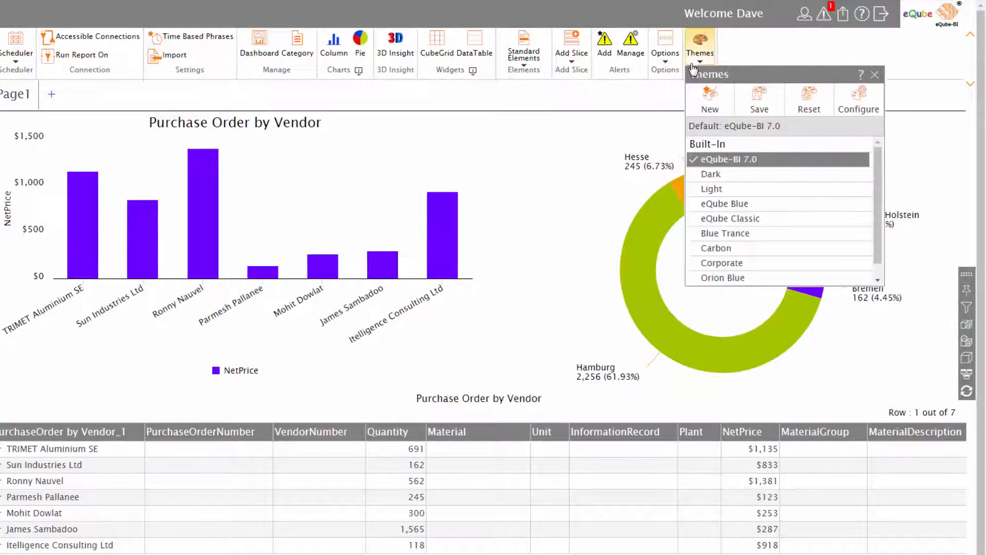
{"action": "left_click", "coordinate": [708, 234]}
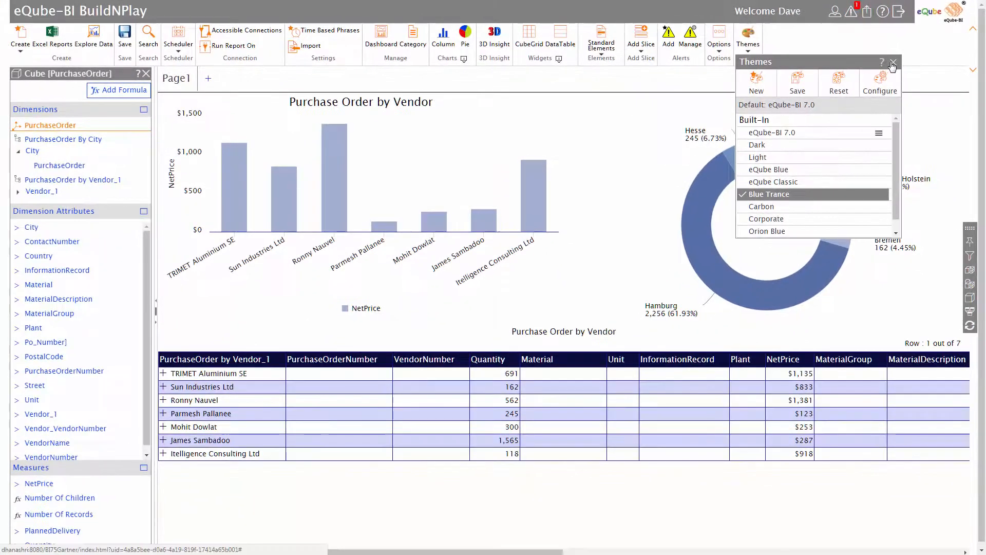
{"action": "left_click", "coordinate": [893, 62]}
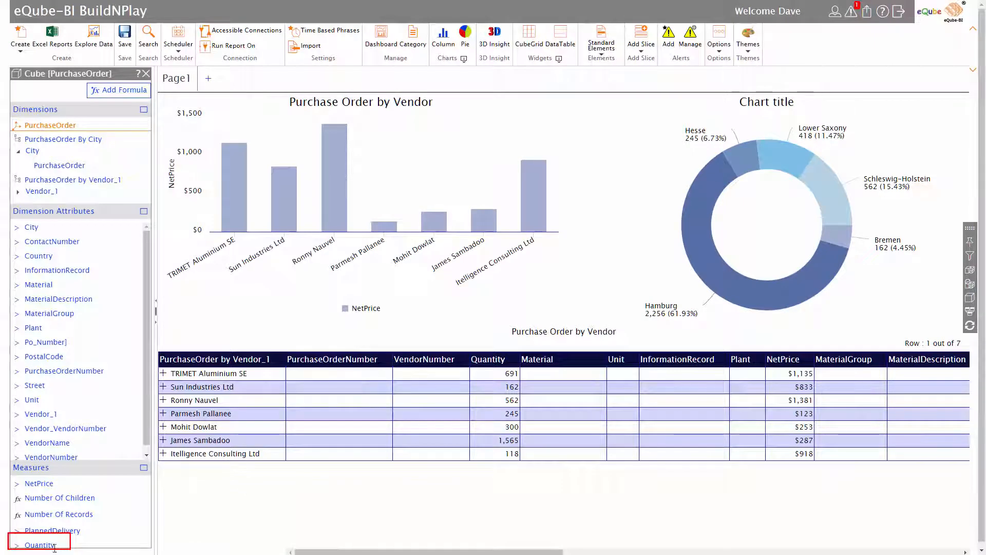
Step: Add the Quantity measure to the Purchase Order by Vendor chart on the Y axis
{"action": "left_click_drag", "start_coordinate": [56, 546], "coordinate": [359, 170]}
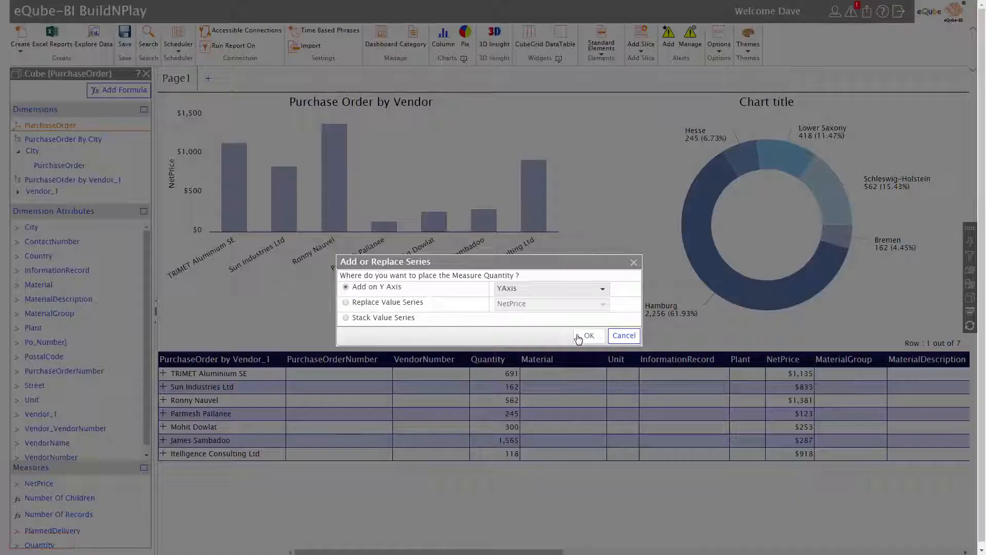
{"action": "left_click", "coordinate": [581, 336]}
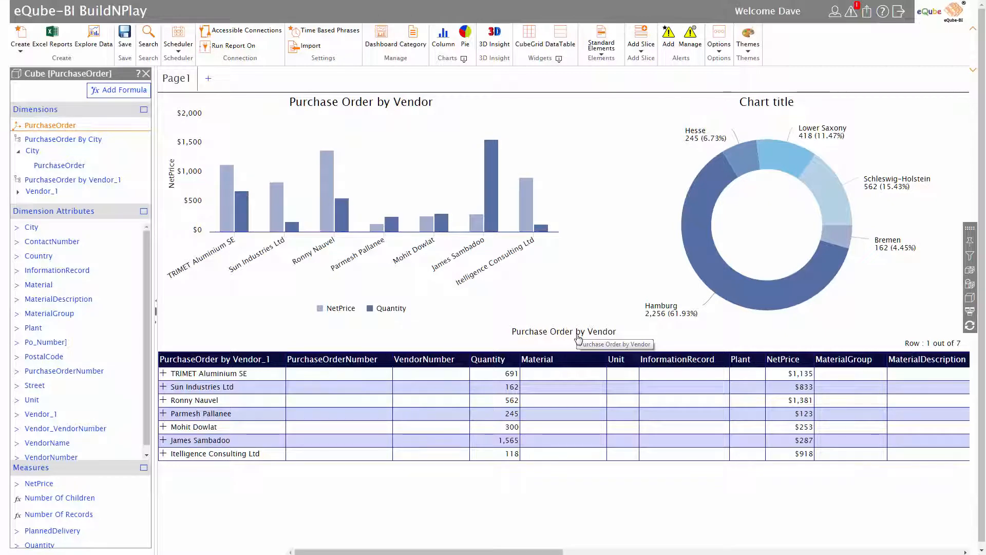
Step: Insert Material as a level beneath Vendor_1 in the PurchaseOrder by Vendor_1 dimension and accept the affected cube elements
{"action": "left_click", "coordinate": [19, 193]}
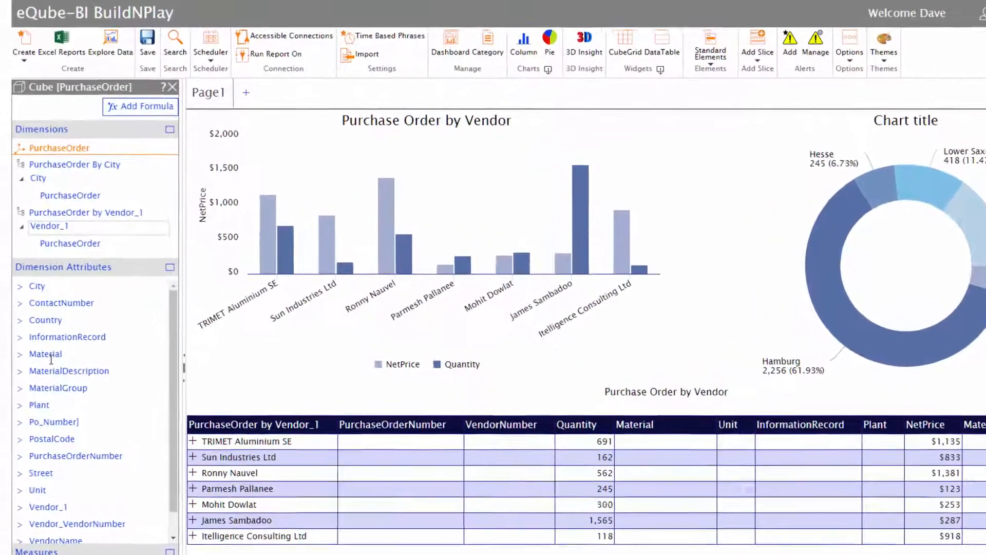
{"action": "left_click_drag", "start_coordinate": [51, 360], "coordinate": [76, 254]}
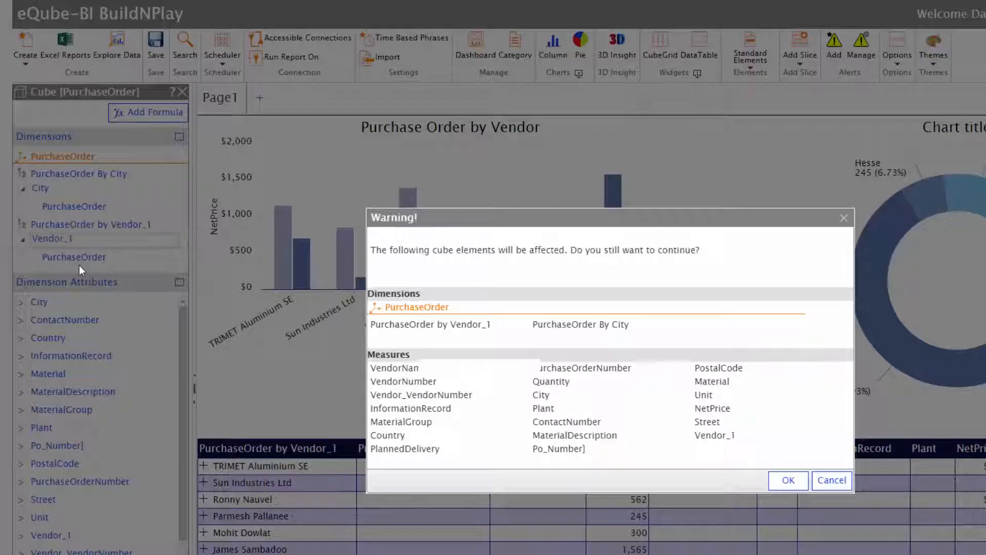
{"action": "left_click", "coordinate": [788, 480]}
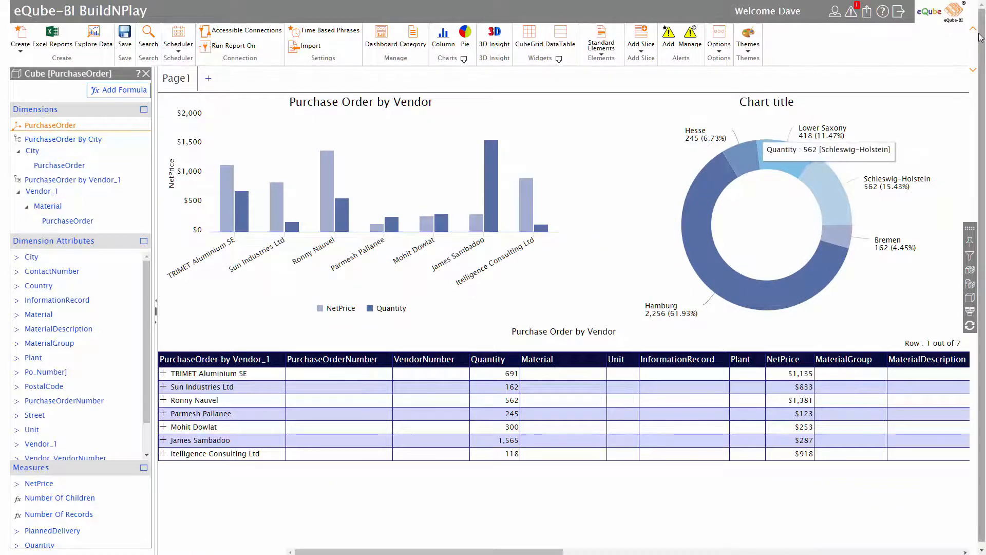
Step: Collapse the ribbon and retitle the ring chart "Purchases by City"
{"action": "left_click", "coordinate": [973, 29]}
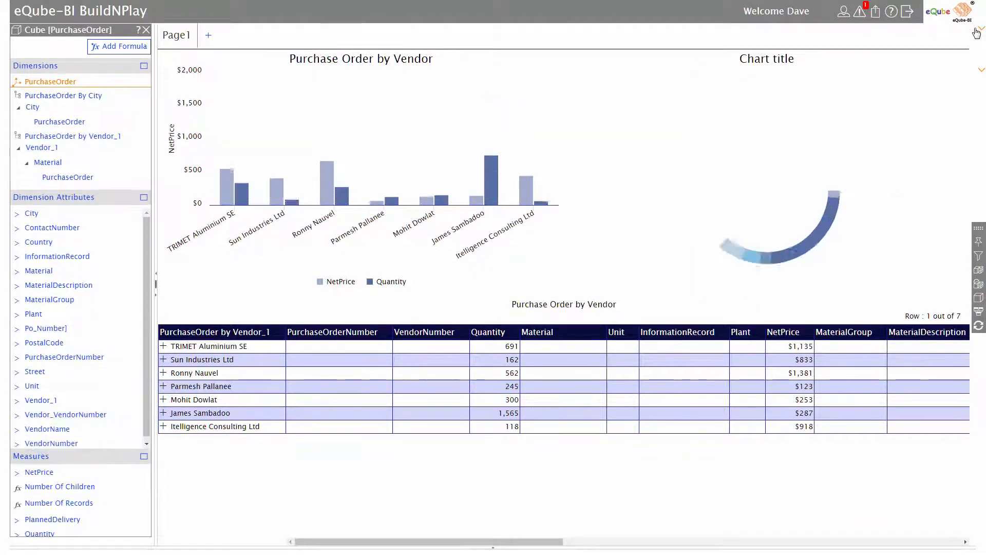
{"action": "mouse_move", "coordinate": [772, 73]}
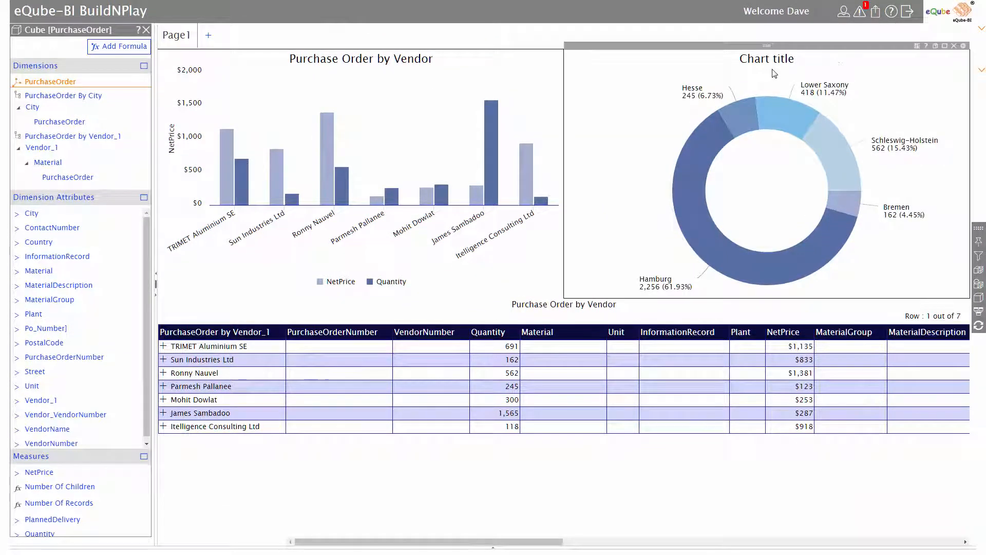
{"action": "left_click", "coordinate": [962, 48]}
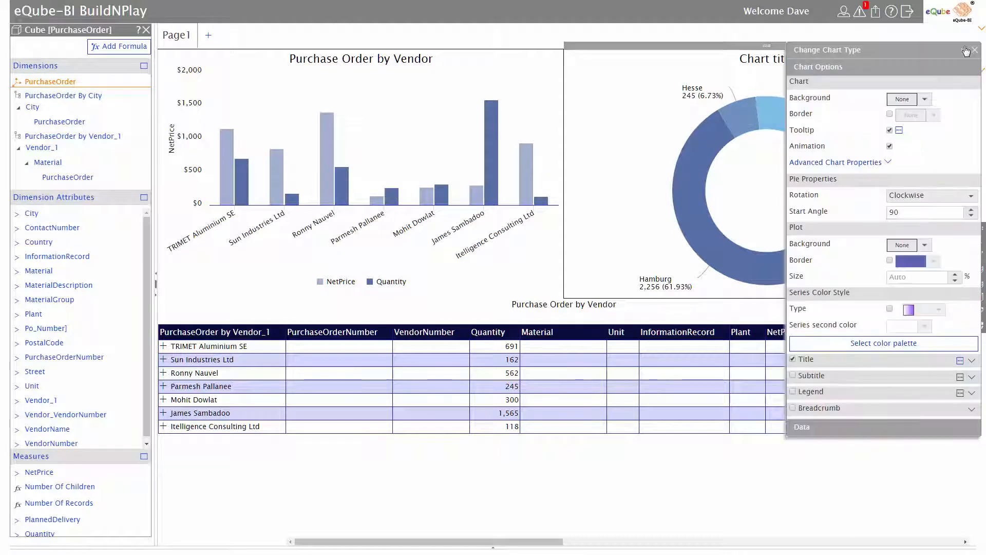
{"action": "triple_click", "coordinate": [769, 58]}
{"action": "key", "text": "BackSpace"}
{"action": "type", "text": "Purchases b"}
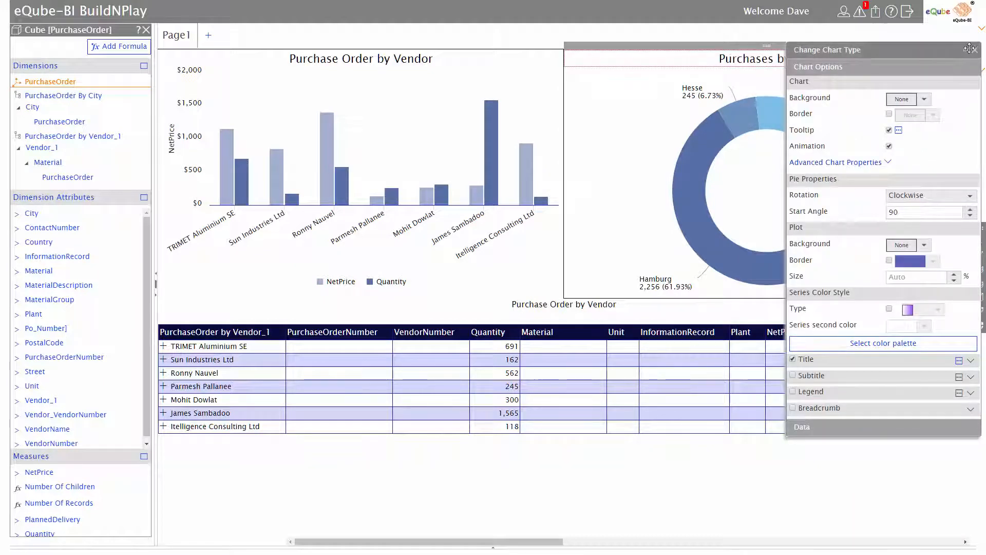
{"action": "left_click", "coordinate": [974, 48]}
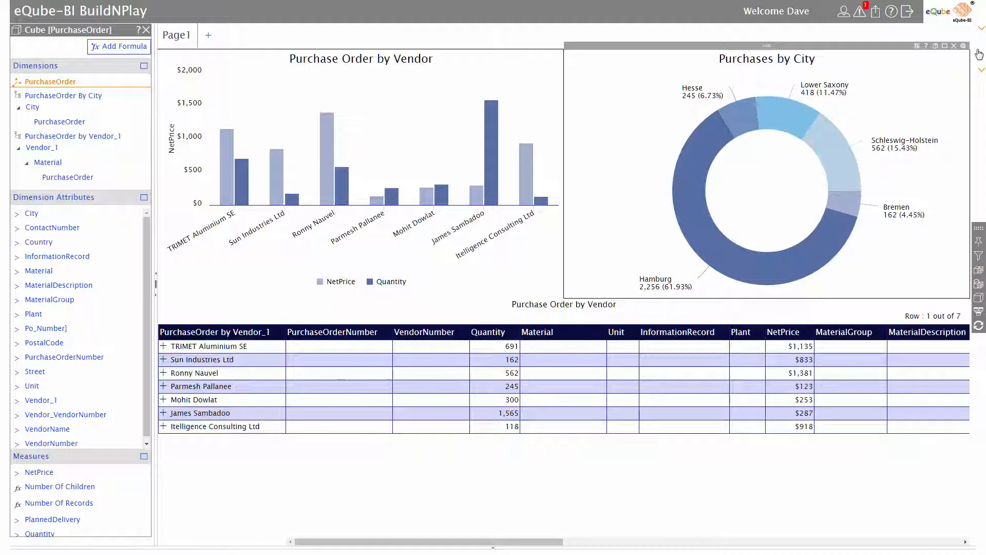
Step: Rename the Page1 tab "Purchase Orders" and hide the cube panel
{"action": "double_click", "coordinate": [186, 36]}
{"action": "type", "text": "Purchase Orders"}
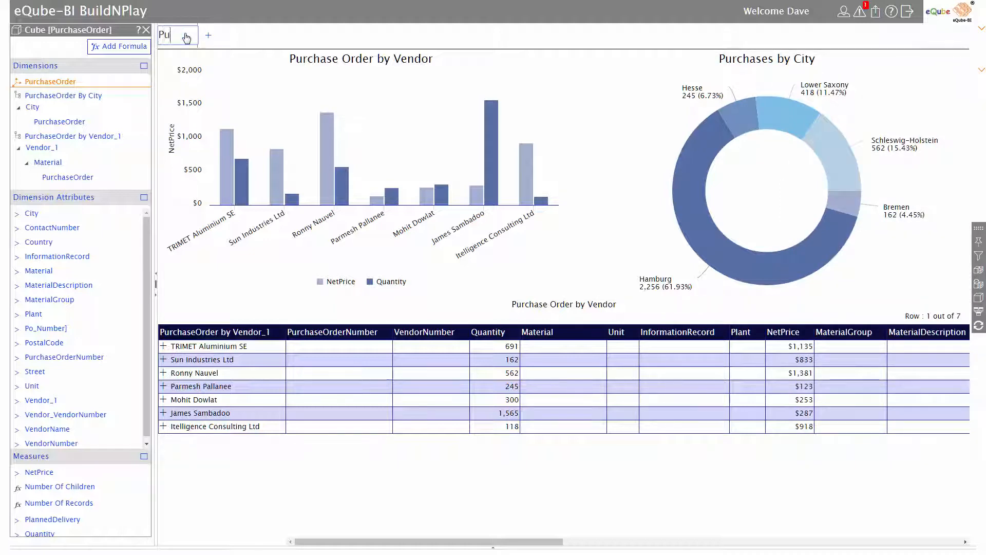
{"action": "left_click", "coordinate": [157, 279]}
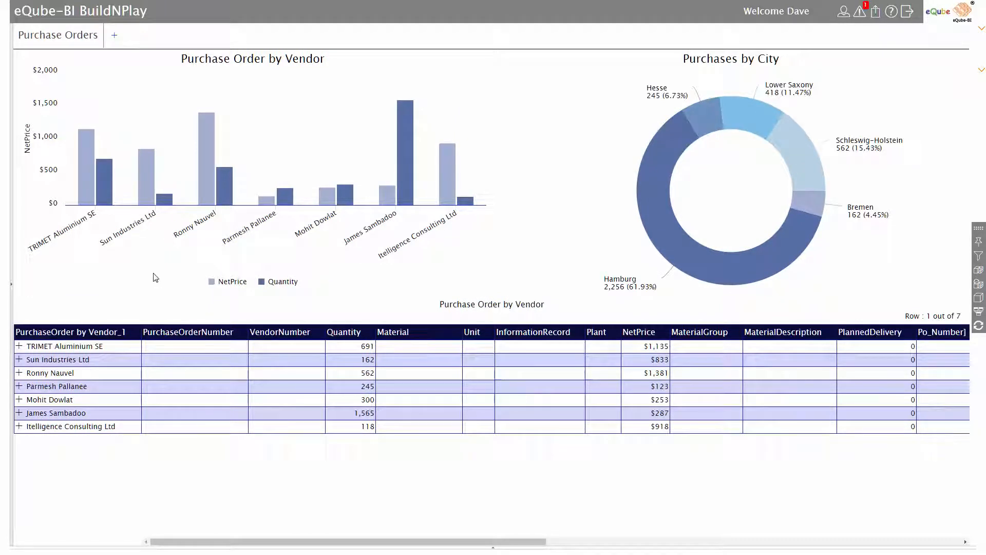
Step: Drill into the third vendor's NetPrice column to view its materials and drill back up to all vendors
{"action": "left_click", "coordinate": [213, 196]}
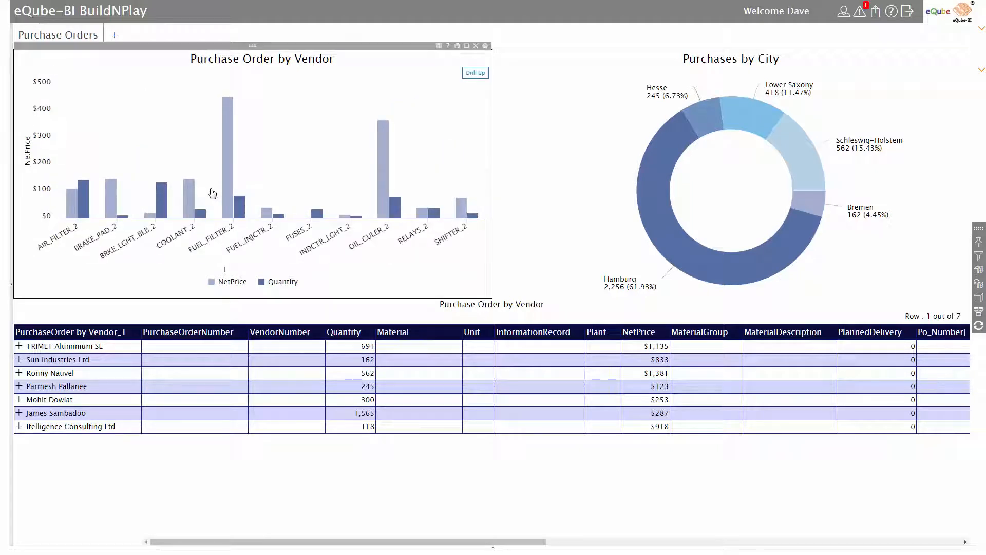
{"action": "left_click", "coordinate": [475, 74]}
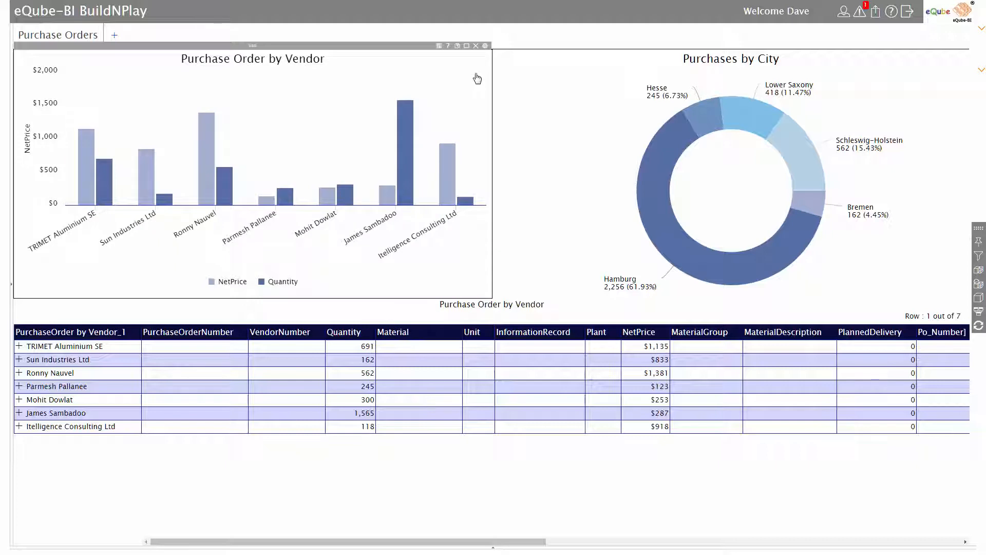
Step: Expand the Purchase Order by Vendor table down to materials and individual purchase orders, and examine their detail columns
{"action": "left_click", "coordinate": [20, 346]}
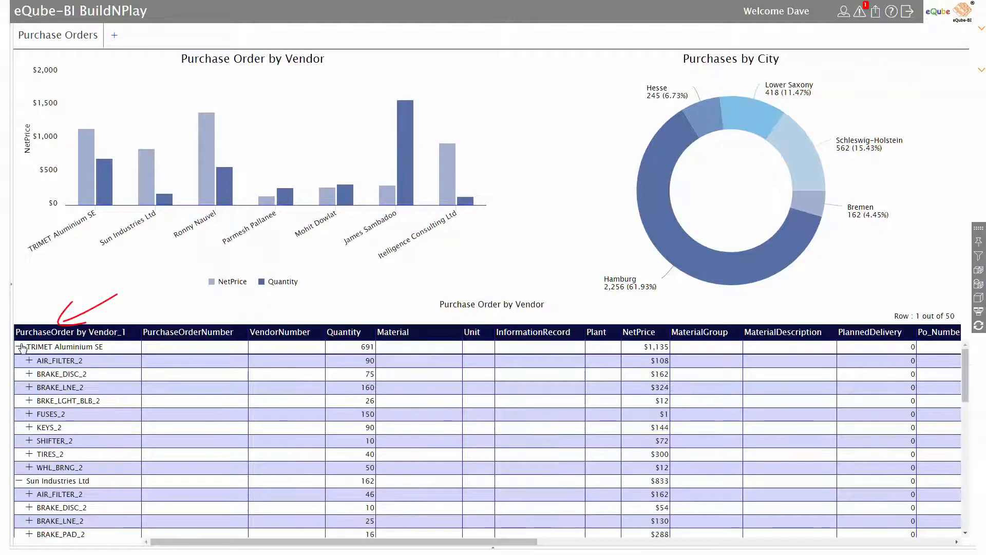
{"action": "scroll", "coordinate": [29, 367], "scroll_direction": "down", "scroll_amount": 1}
{"action": "left_click", "coordinate": [28, 362]}
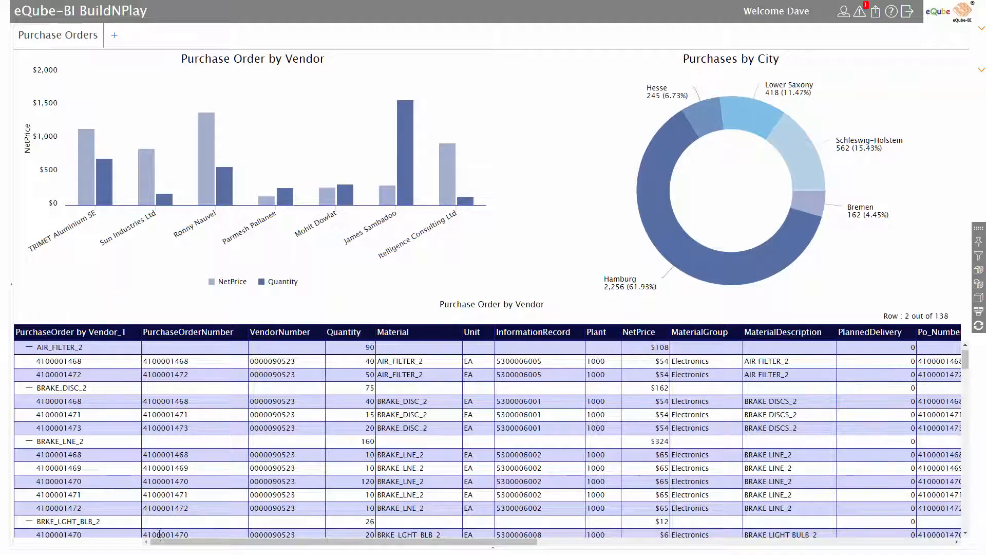
{"action": "left_click_drag", "start_coordinate": [162, 543], "coordinate": [398, 554]}
Step: Start a new data exploration for "Distribution of Sales by Country", interpreting Sales and Country as the 5-SAP Connection data sources
{"action": "left_click", "coordinate": [978, 30]}
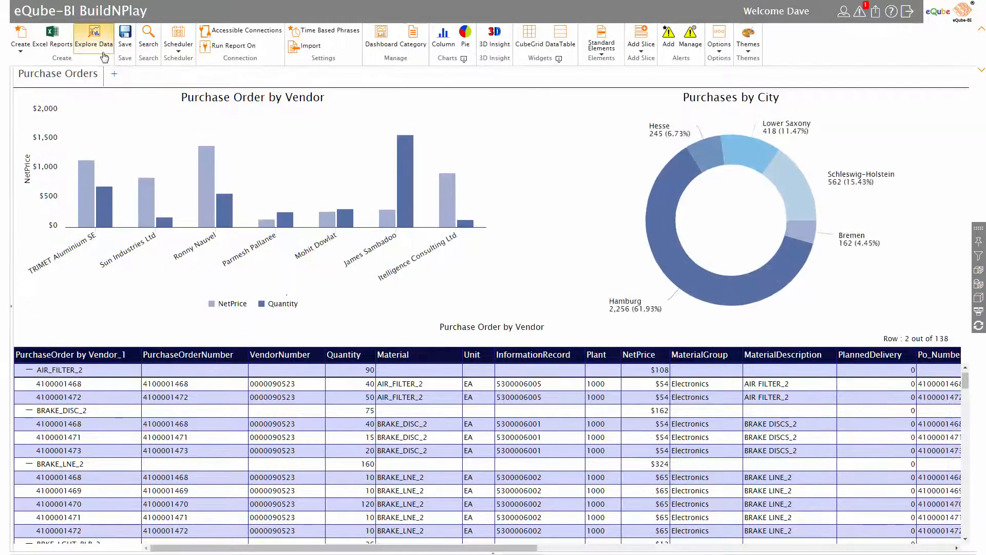
{"action": "left_click", "coordinate": [94, 38]}
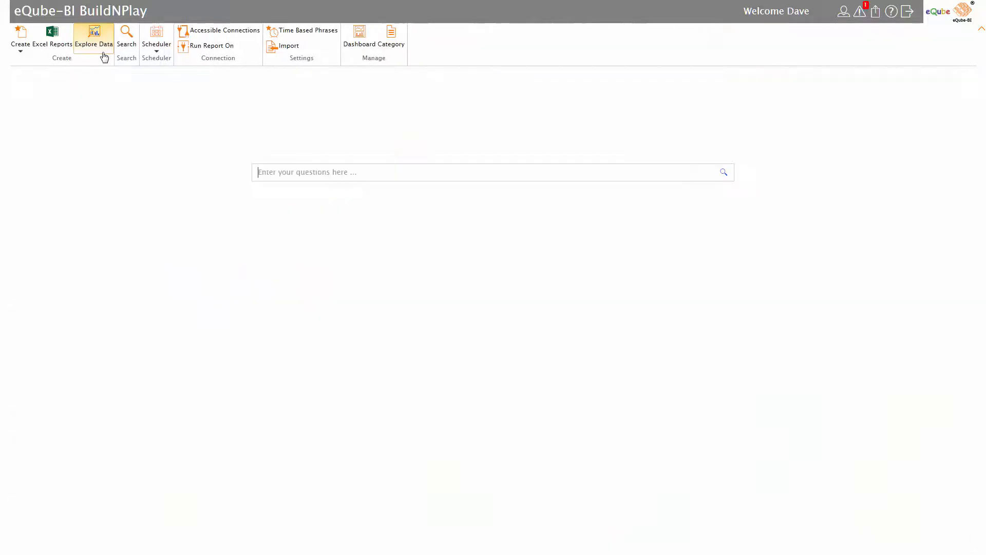
{"action": "type", "text": "D"}
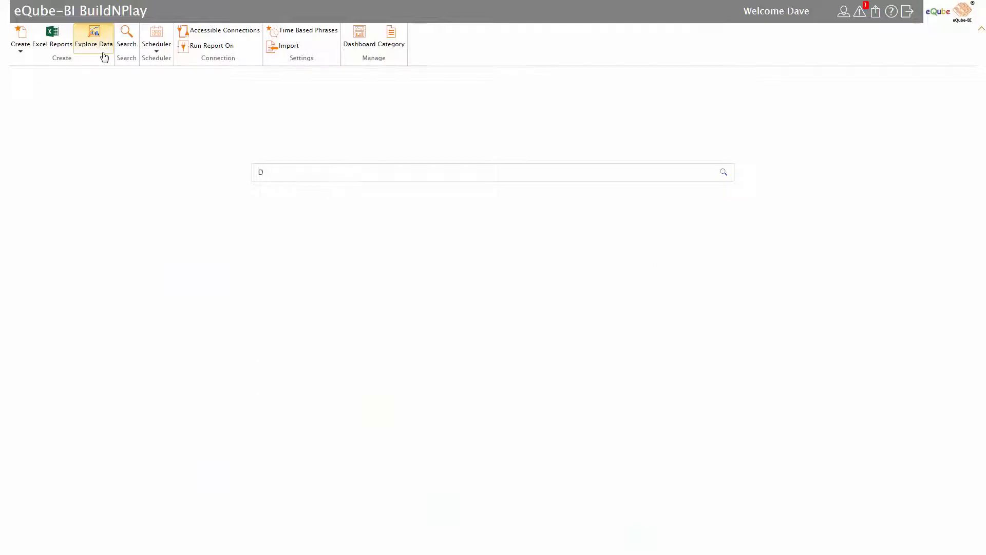
{"action": "type", "text": "istribution of Sales by Country"}
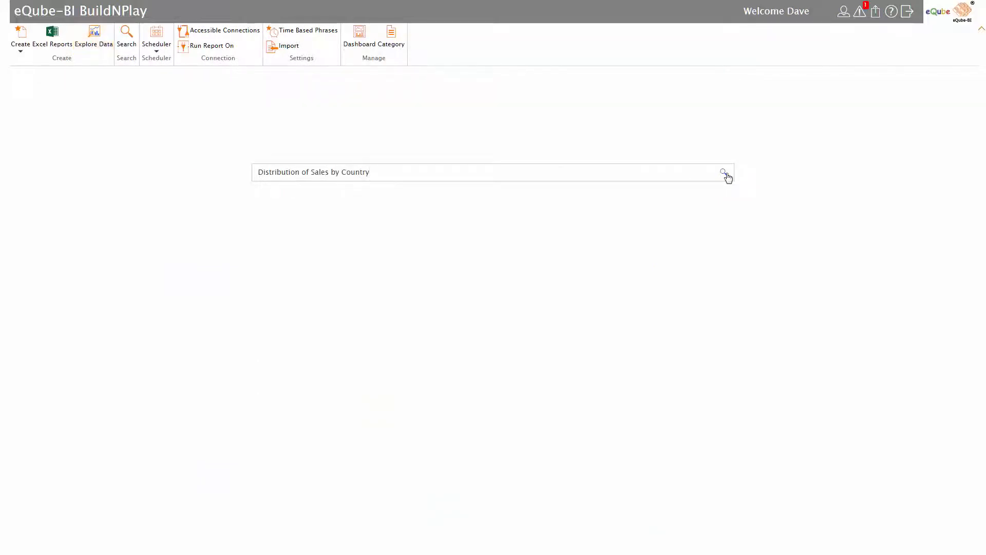
{"action": "left_click", "coordinate": [724, 173]}
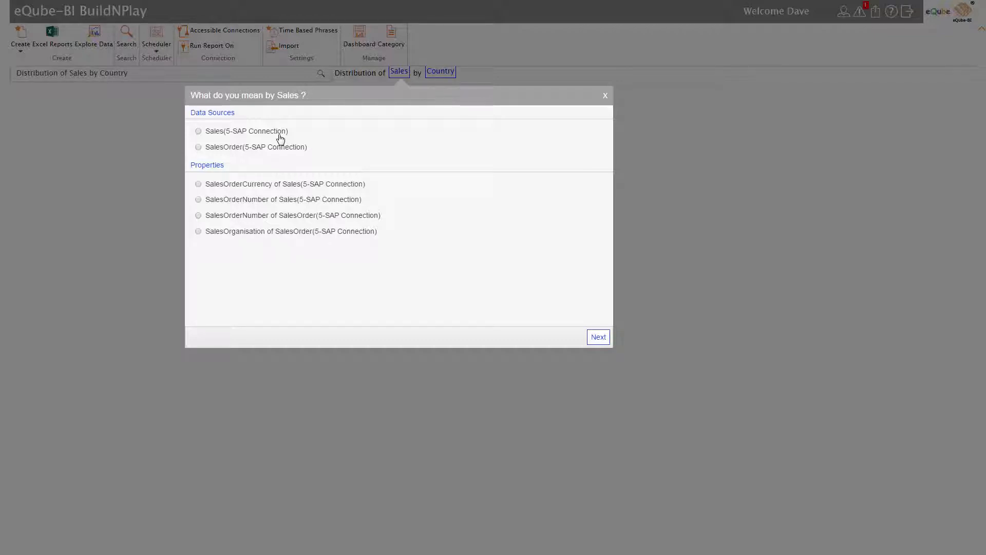
{"action": "left_click", "coordinate": [596, 338]}
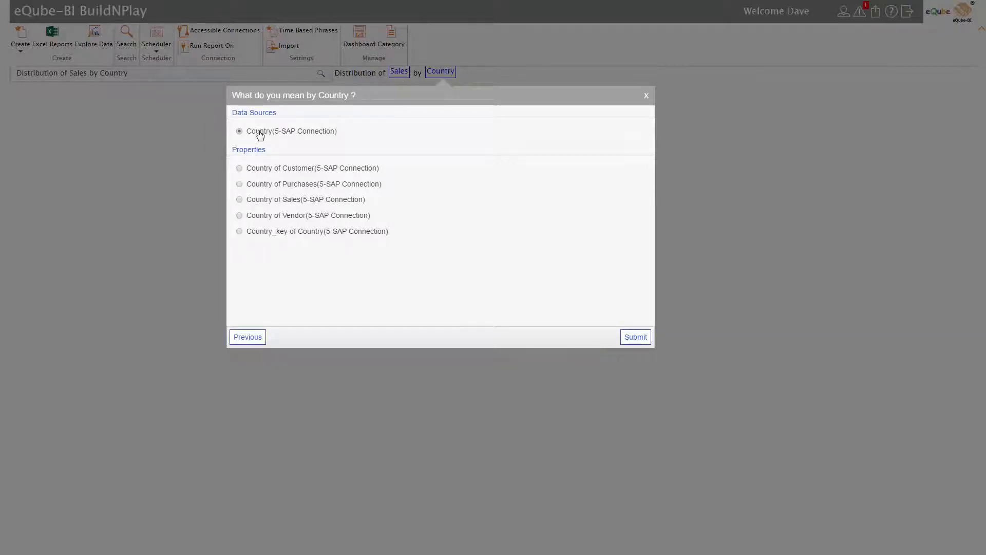
{"action": "left_click", "coordinate": [625, 336]}
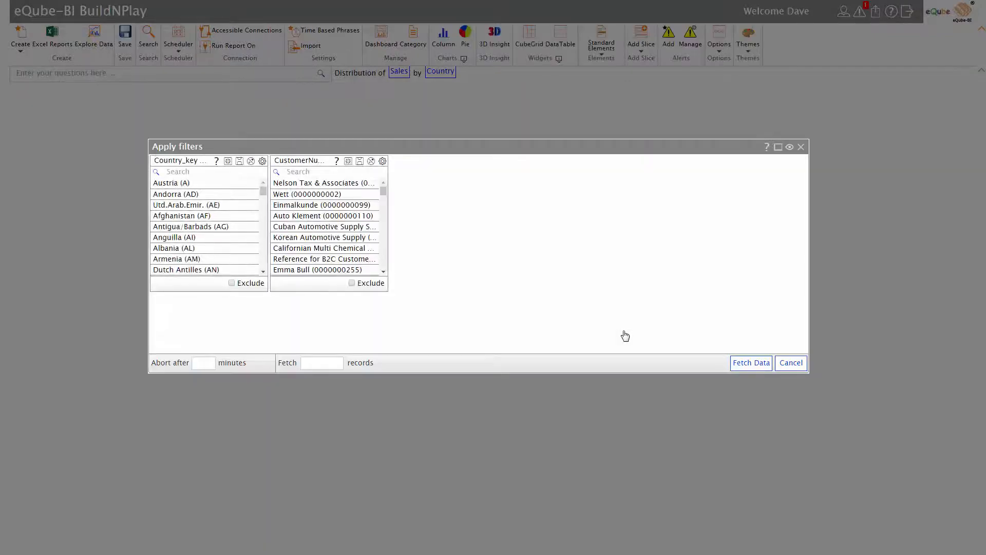
Step: Filter the country key to France, Egypt, Cuba, Canada and Argentina and fetch the sales data
{"action": "left_click", "coordinate": [253, 175]}
{"action": "type", "text": "France"}
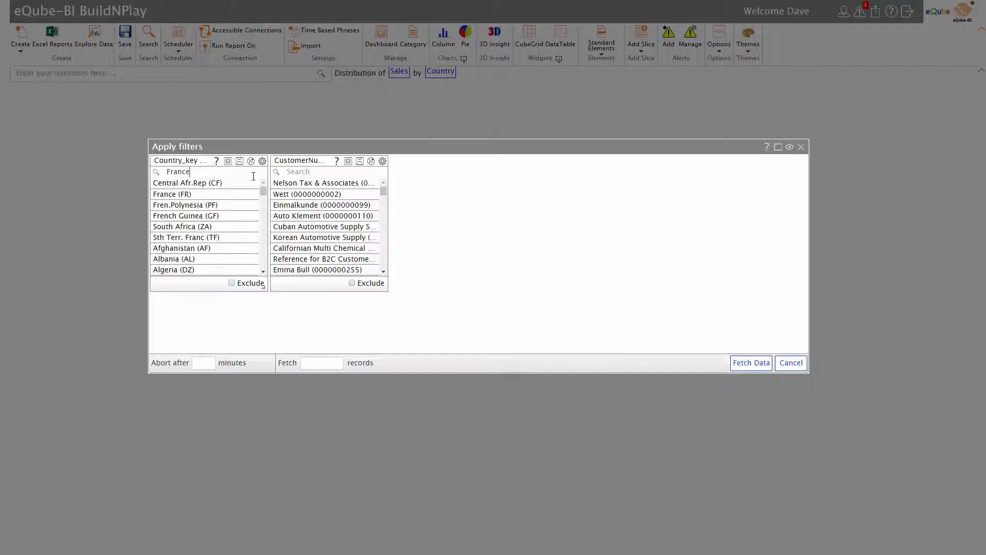
{"action": "left_click", "coordinate": [221, 184]}
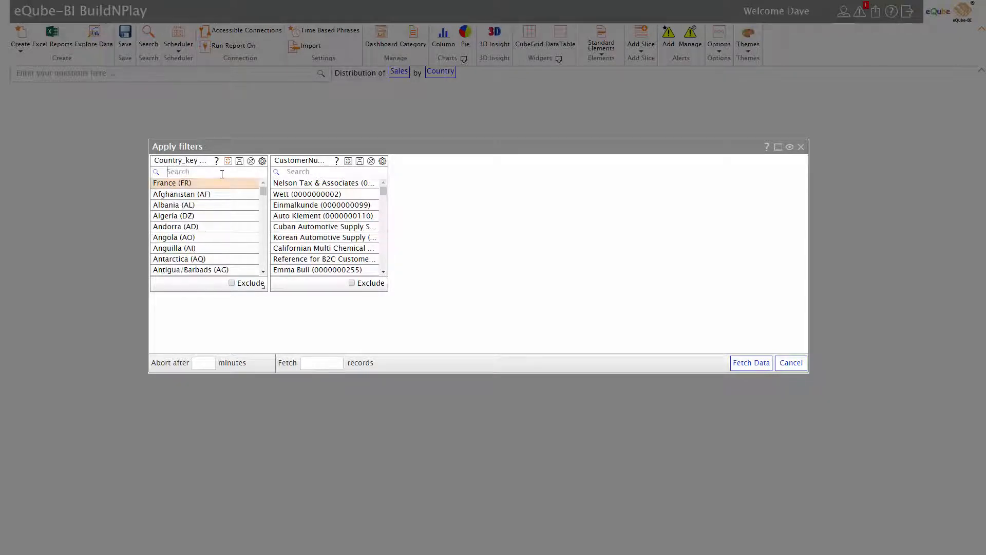
{"action": "type", "text": "Cuba"}
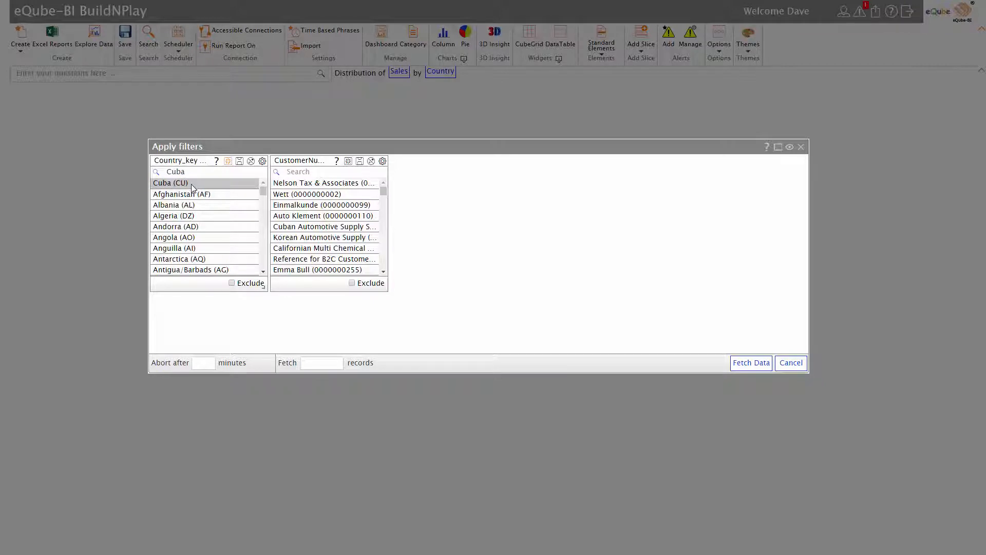
{"action": "left_click", "coordinate": [193, 184]}
{"action": "left_click", "coordinate": [750, 362]}
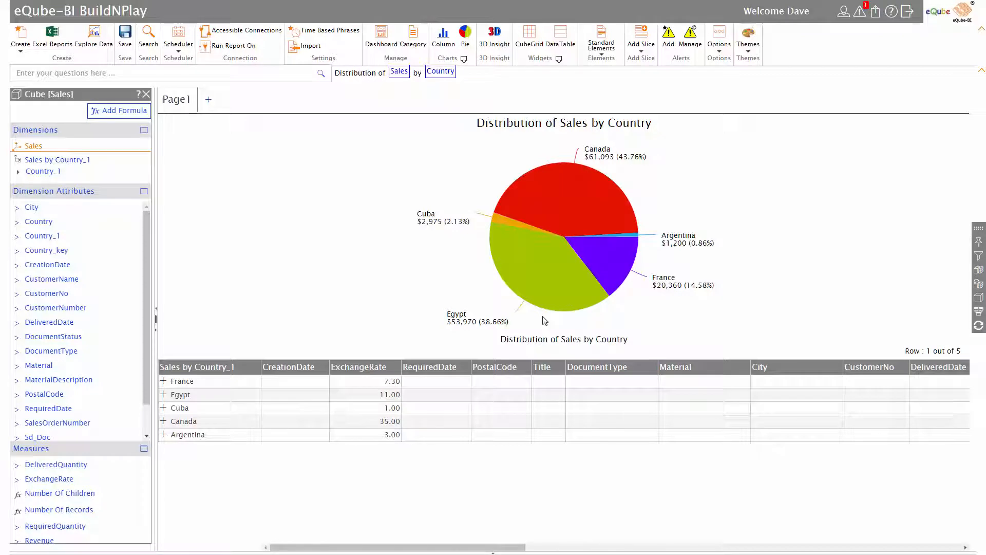
Step: Add CustomerName as a level beneath Country_1 in the Sales by Country_1 hierarchy and accept the affected cube elements
{"action": "left_click", "coordinate": [18, 173]}
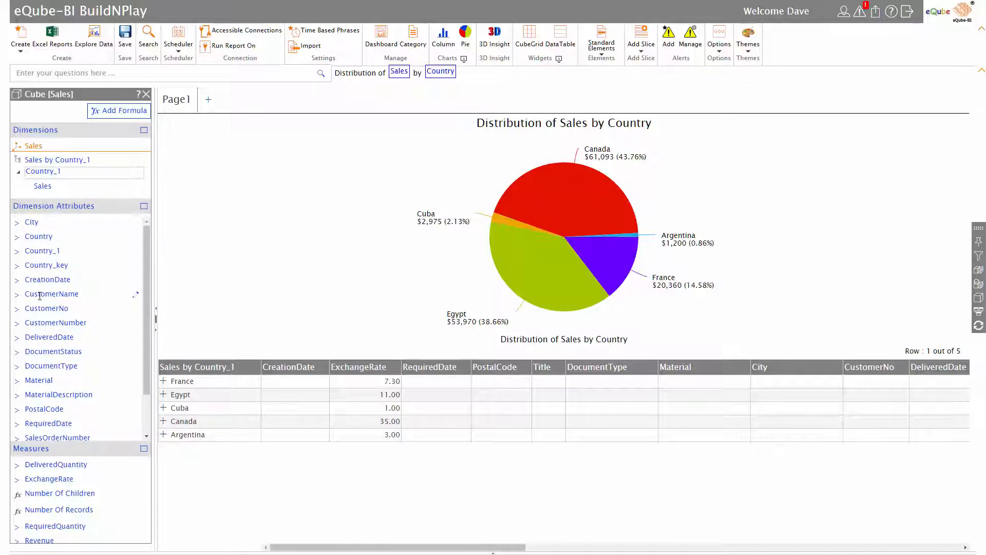
{"action": "left_click_drag", "start_coordinate": [39, 295], "coordinate": [41, 186]}
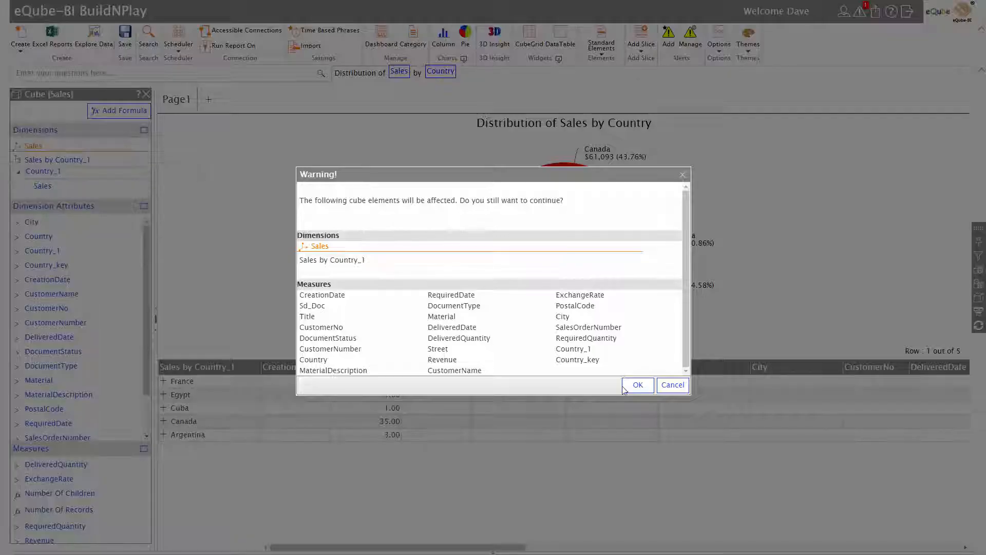
{"action": "left_click", "coordinate": [625, 389]}
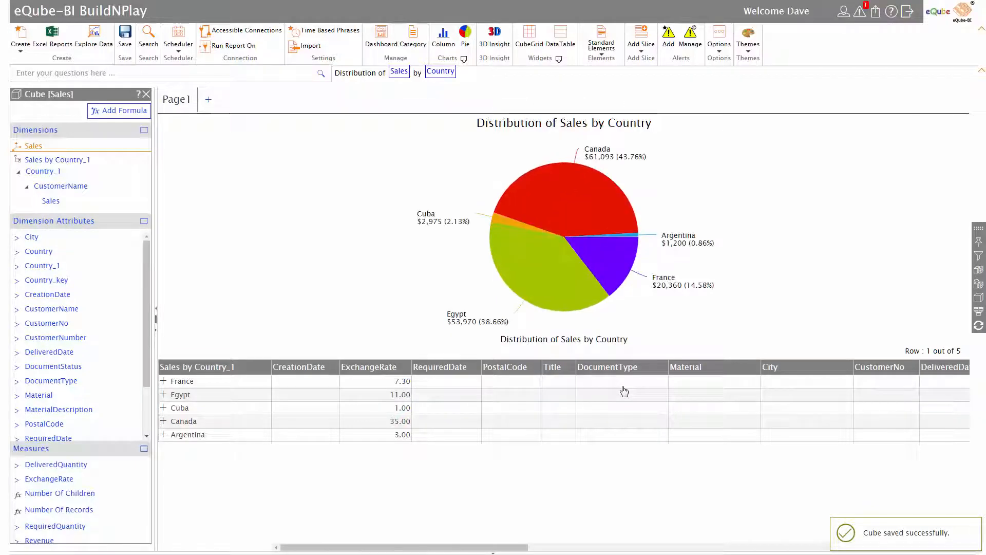
Step: Add a Filled Map chart beside the Distribution of Sales by Country pie chart
{"action": "left_click", "coordinate": [464, 59]}
{"action": "left_click_drag", "start_coordinate": [472, 431], "coordinate": [757, 208]}
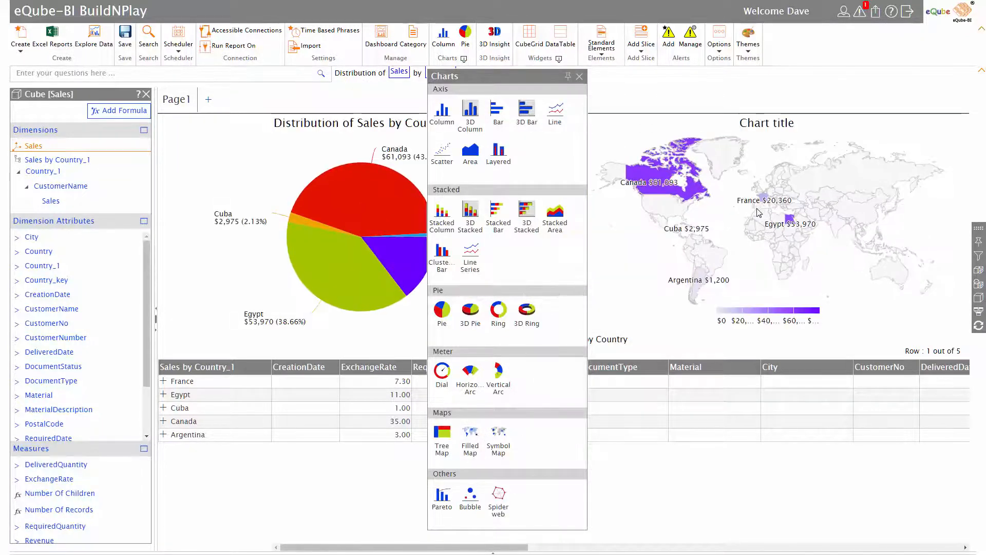
{"action": "left_click", "coordinate": [579, 76]}
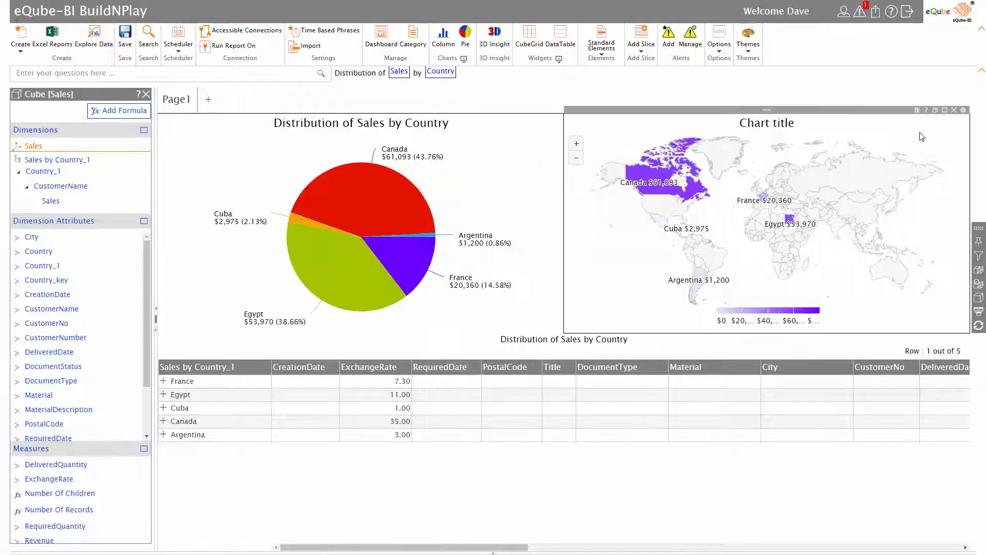
Step: Retitle the map chart "Sales by Country", and hide the cube panel and the ribbon
{"action": "left_click", "coordinate": [963, 110]}
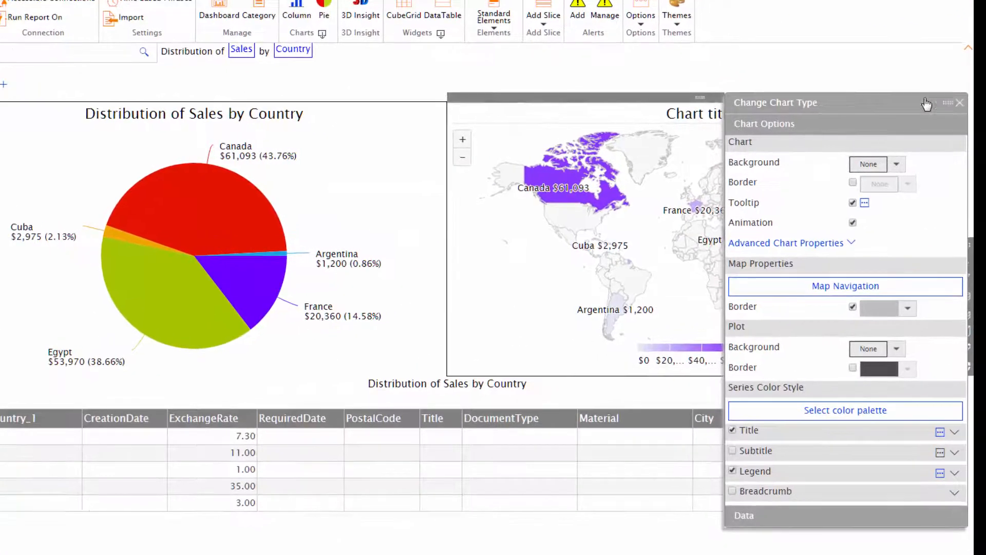
{"action": "left_click", "coordinate": [668, 114]}
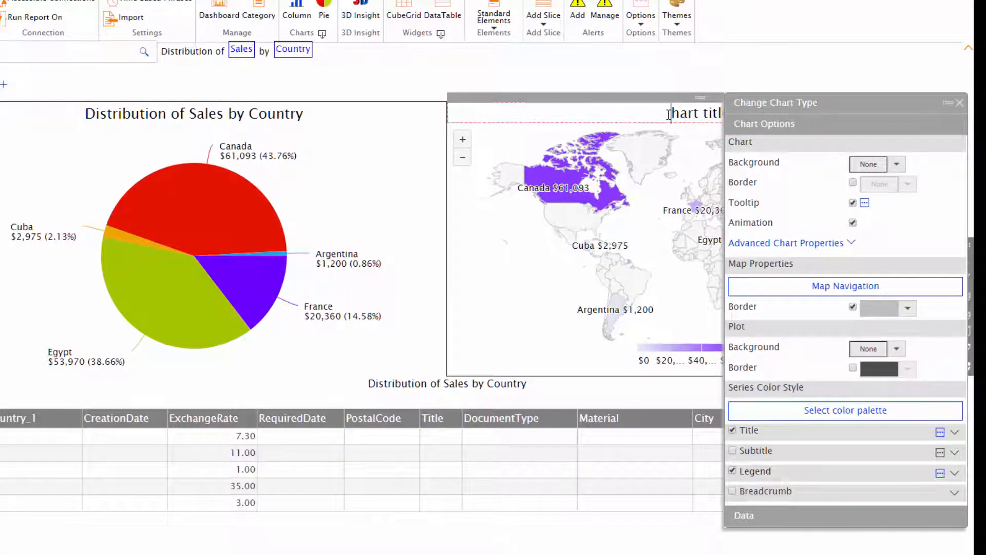
{"action": "type", "text": "Sales by Country"}
{"action": "key", "text": "Return"}
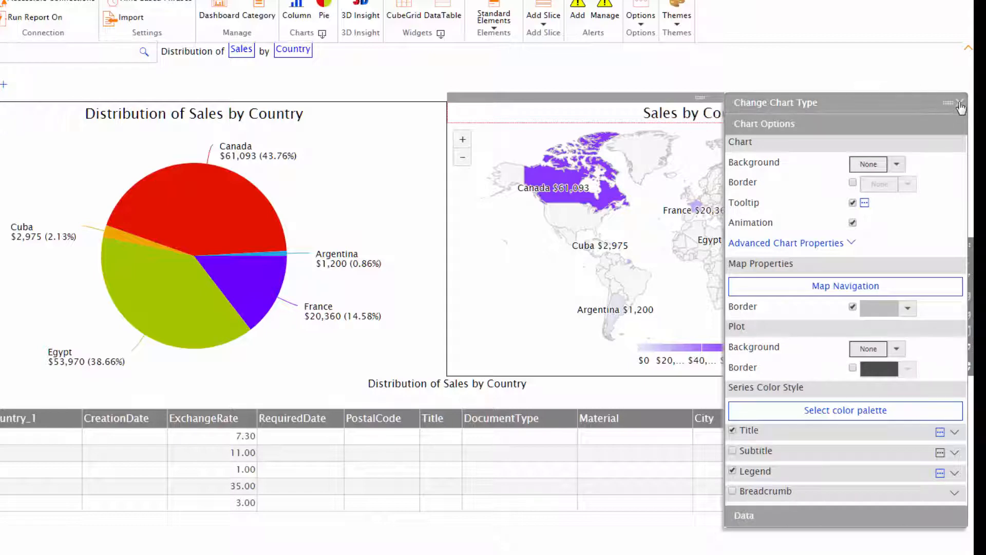
{"action": "left_click", "coordinate": [960, 102]}
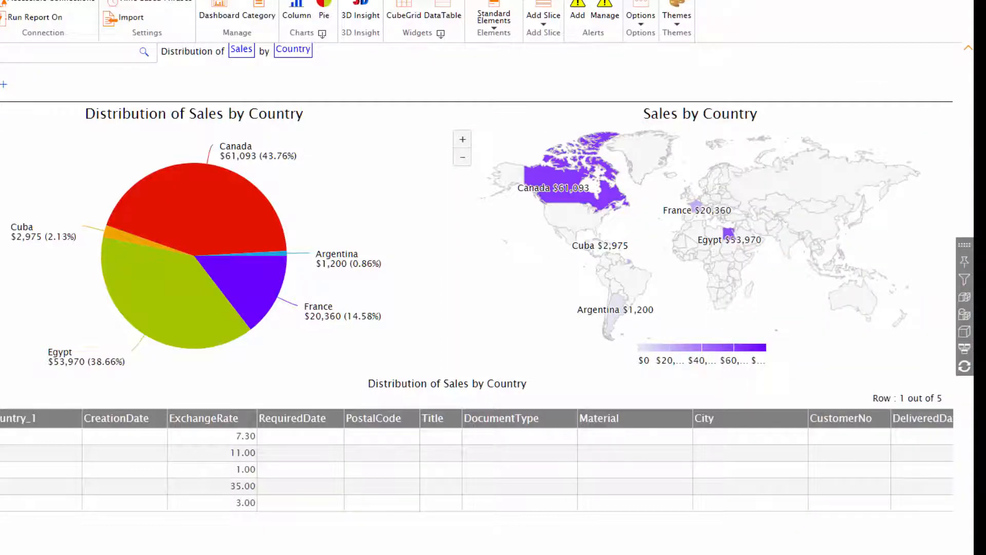
{"action": "left_click", "coordinate": [1, 308]}
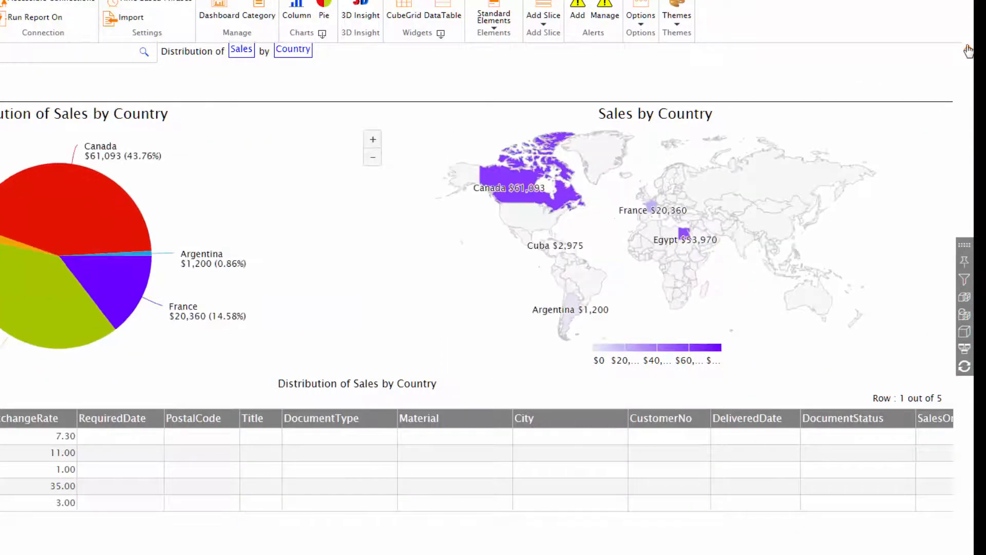
{"action": "left_click", "coordinate": [968, 48]}
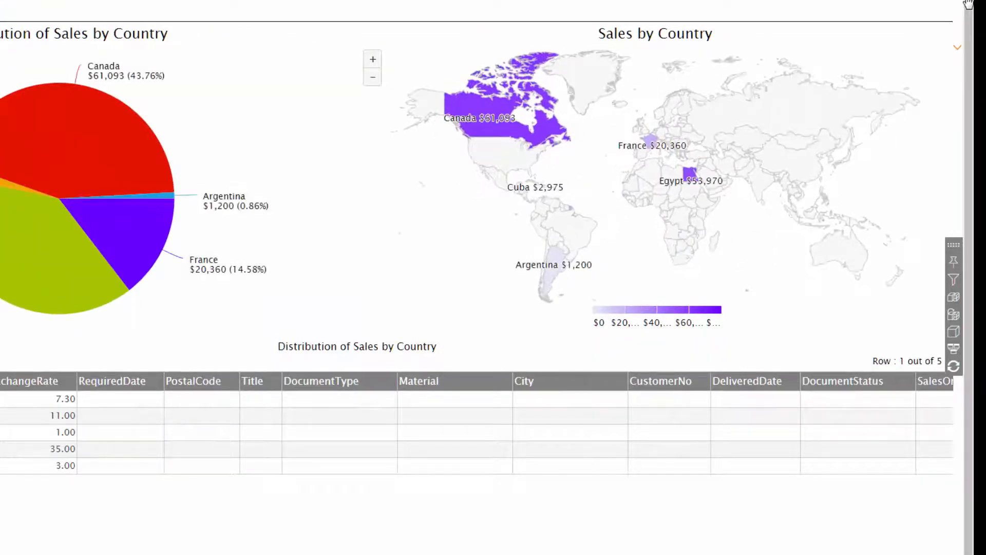
Step: Set the plot background of the Sales by Country map to light cyan
{"action": "left_click", "coordinate": [923, 15]}
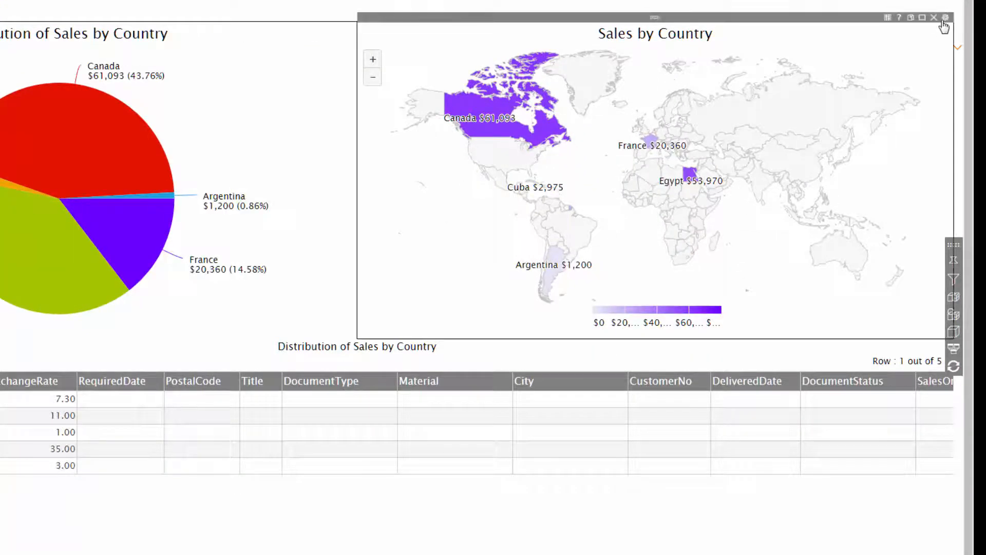
{"action": "left_click", "coordinate": [943, 27]}
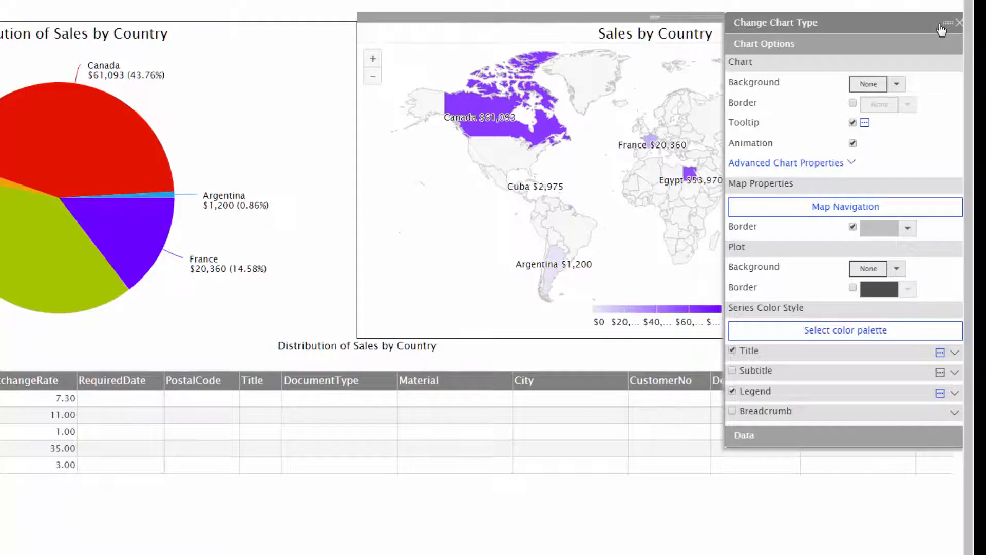
{"action": "left_click", "coordinate": [897, 268]}
{"action": "left_click", "coordinate": [916, 377]}
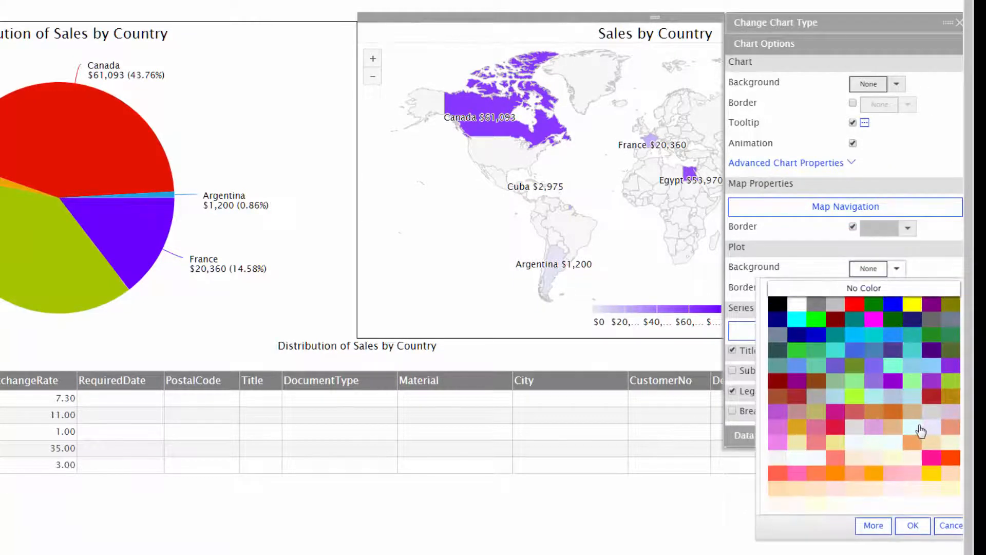
{"action": "left_click", "coordinate": [914, 527]}
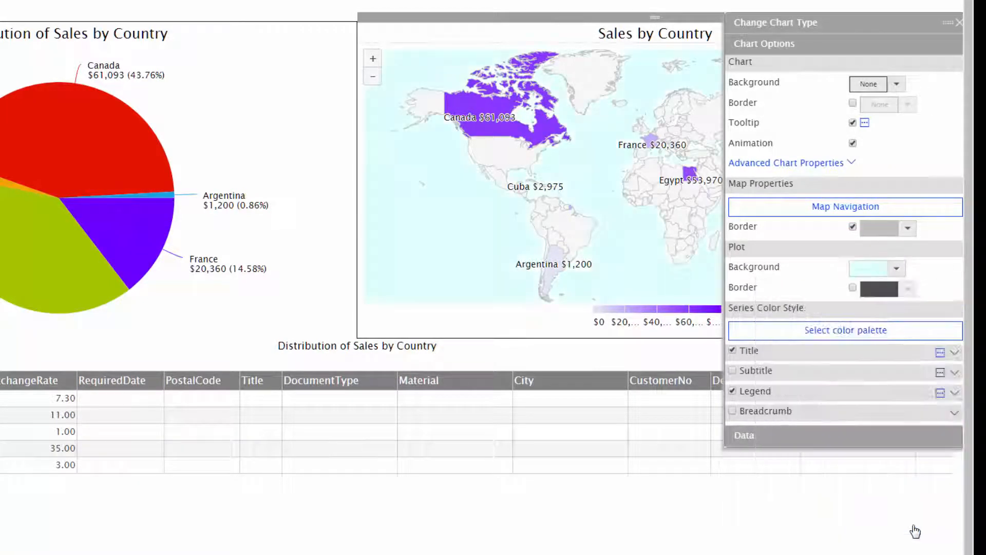
Step: Set the country border color of the Sales by Country map to goldenrod and close its chart options
{"action": "left_click", "coordinate": [908, 227]}
{"action": "left_click", "coordinate": [796, 387]}
{"action": "left_click", "coordinate": [913, 485]}
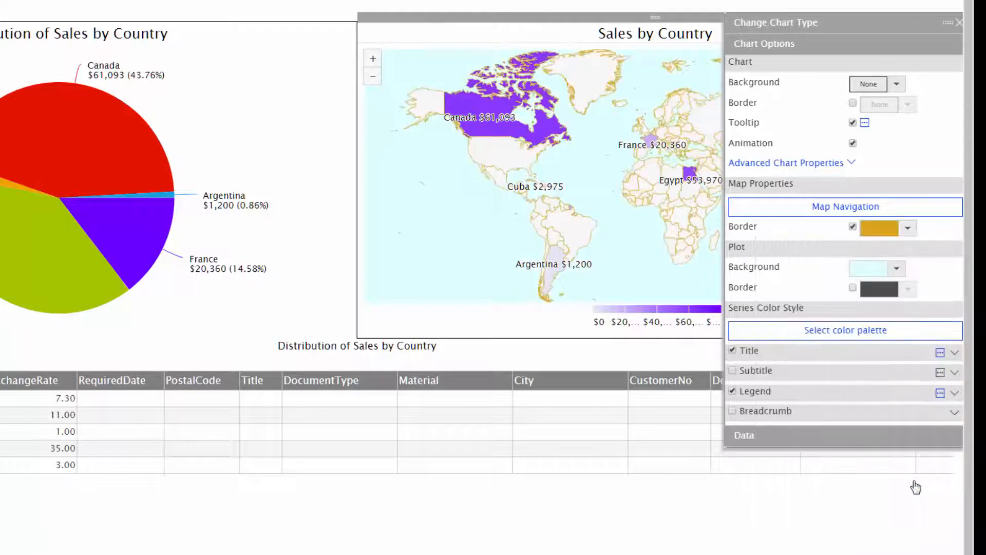
{"action": "left_click", "coordinate": [958, 23]}
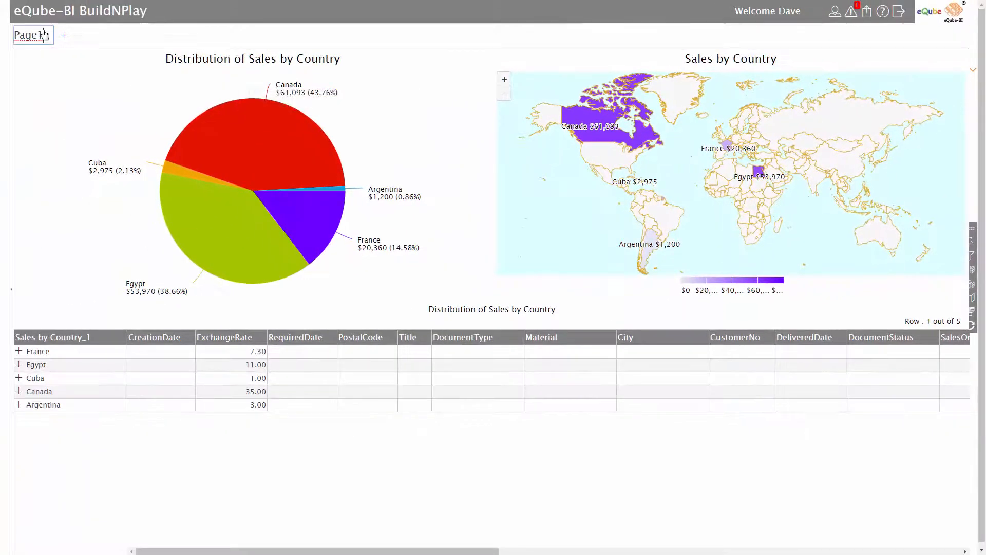
Step: Rename the Page1 tab "Sales"
{"action": "double_click", "coordinate": [45, 35]}
{"action": "type", "text": "Sales"}
Step: Drill into the France slice of the pie chart to view its customers and drill back up to all countries
{"action": "left_click", "coordinate": [299, 219]}
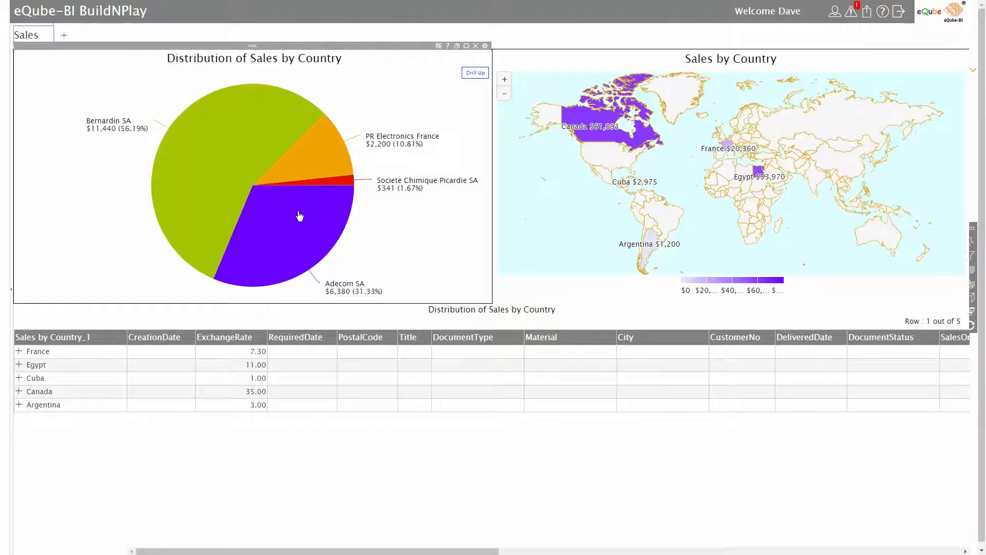
{"action": "mouse_move", "coordinate": [299, 215]}
{"action": "left_click", "coordinate": [473, 75]}
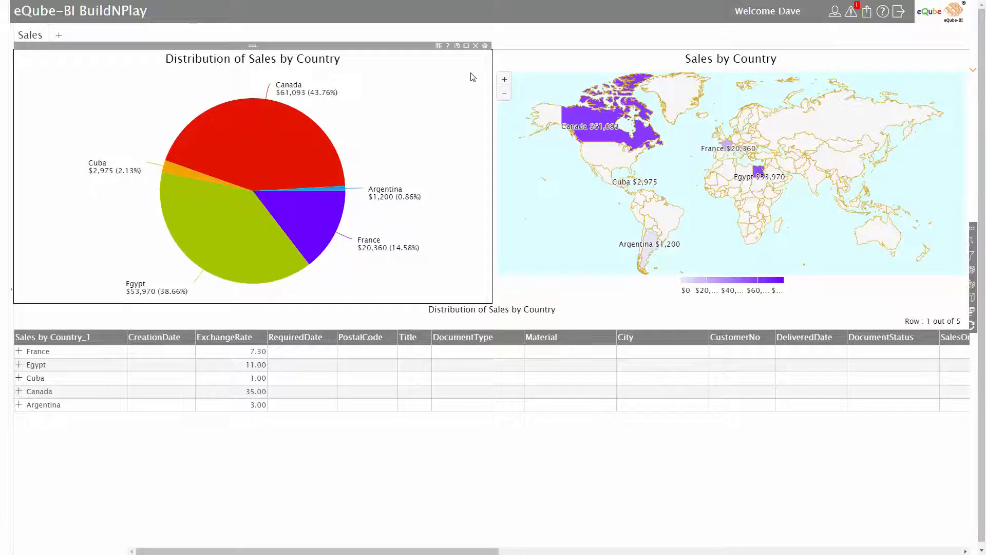
Step: Expand the Distribution of Sales by Country table down to customers and individual sales orders, and examine their detail columns
{"action": "left_click", "coordinate": [19, 352]}
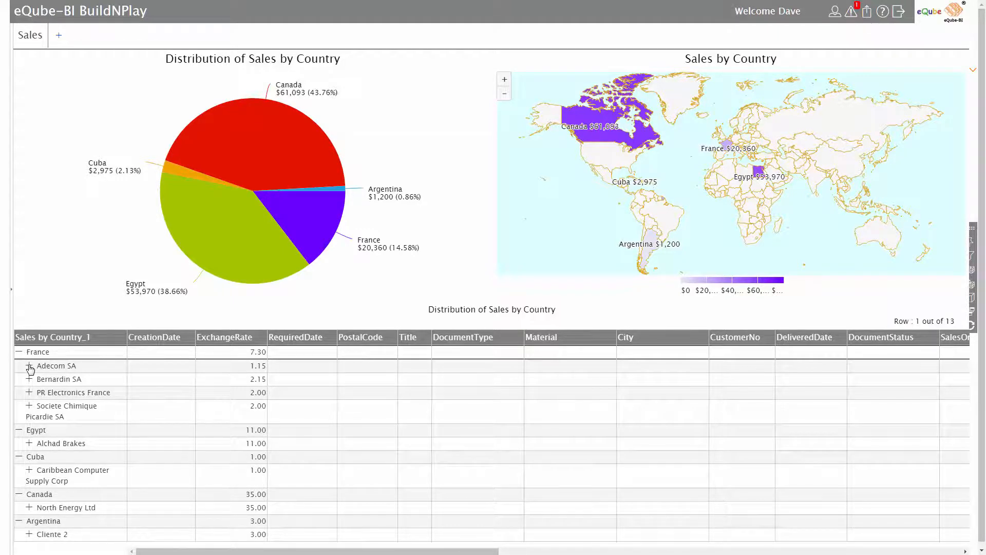
{"action": "left_click", "coordinate": [30, 365]}
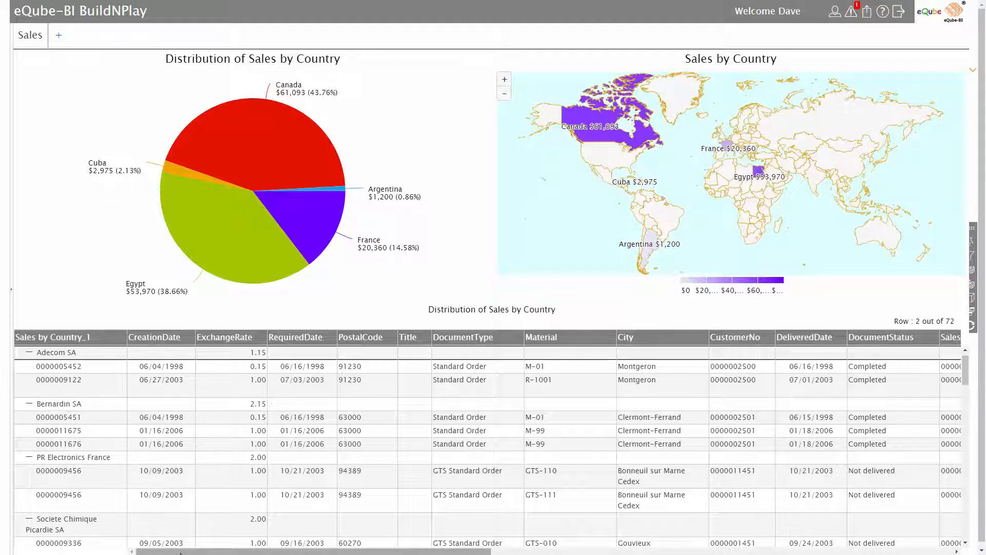
{"action": "mouse_move", "coordinate": [180, 553]}
{"action": "left_mouse_down"}
{"action": "mouse_move", "coordinate": [590, 541]}
{"action": "mouse_move", "coordinate": [167, 551]}
{"action": "left_mouse_up"}
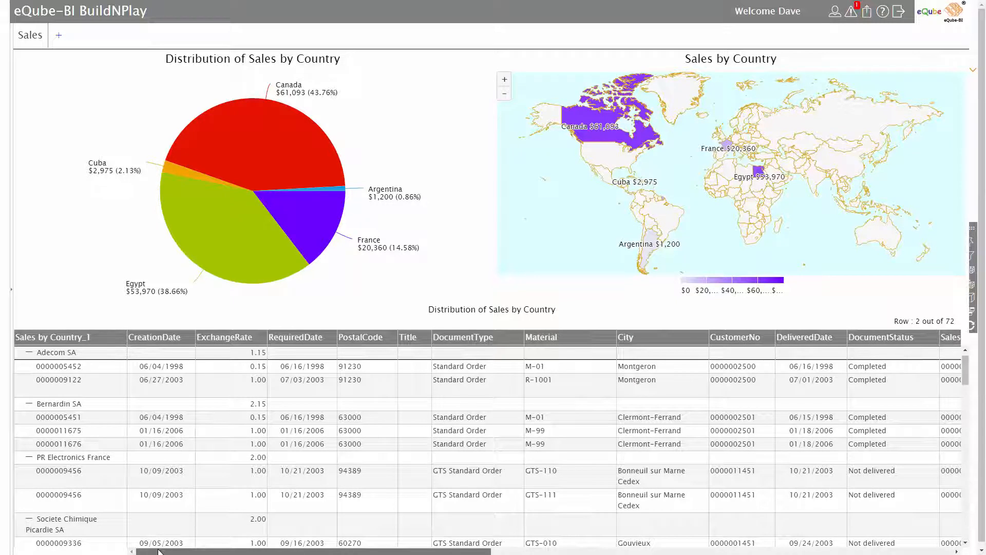